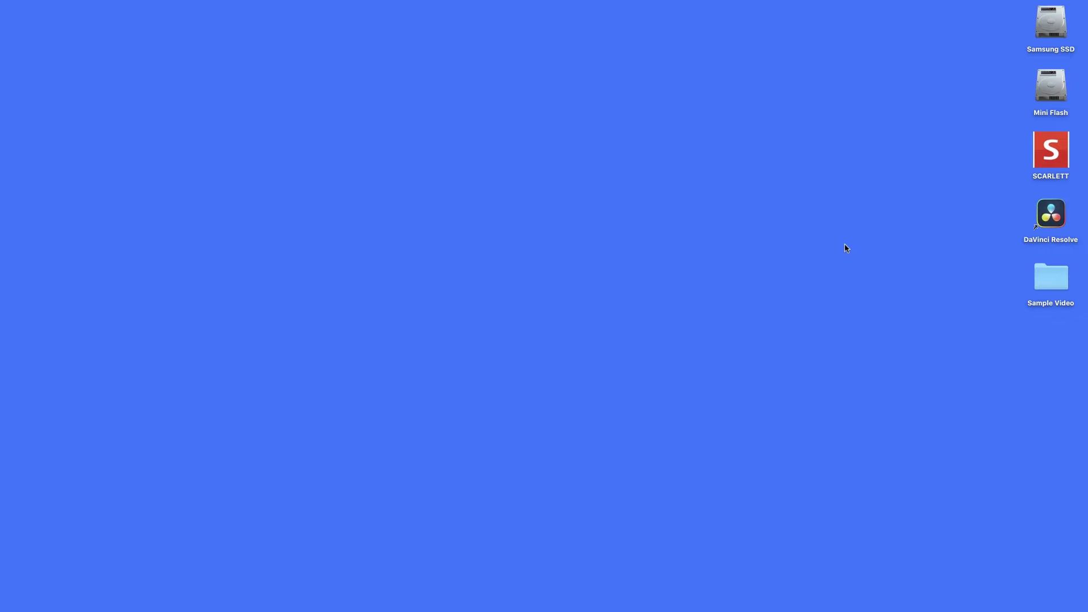
Launch DaVinci Resolve and create a new project named 'Editing Video'.
left_click(1052, 217)
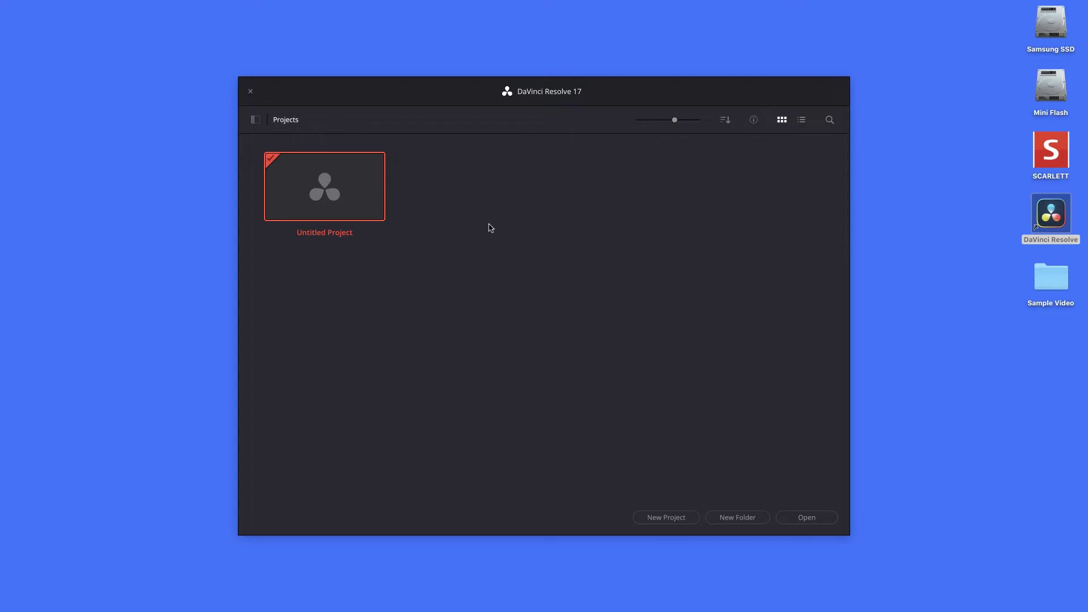
left_click(663, 518)
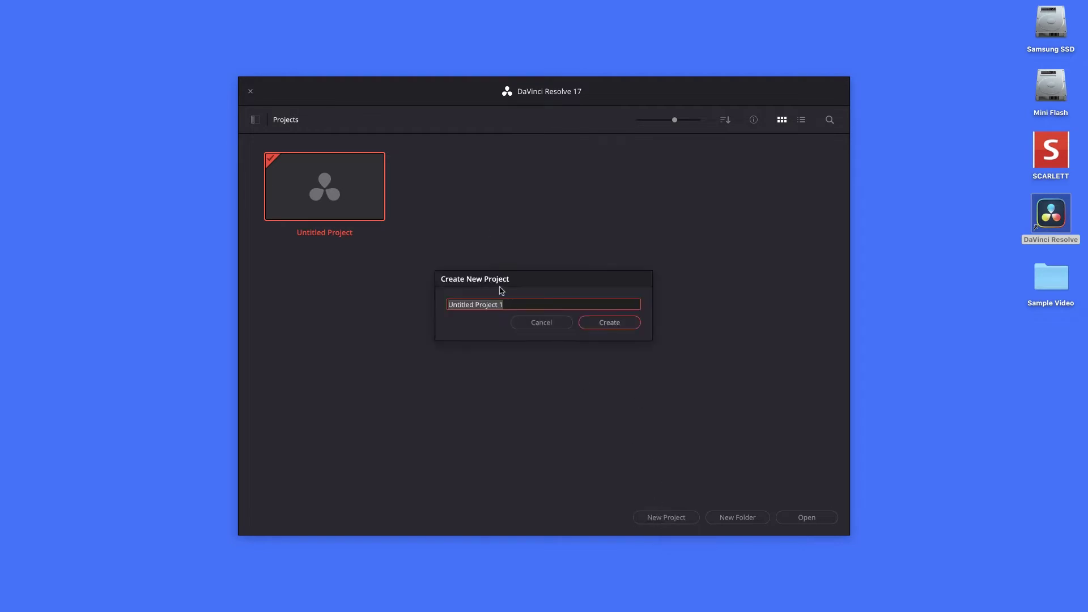
type("Editing Video")
left_click(612, 326)
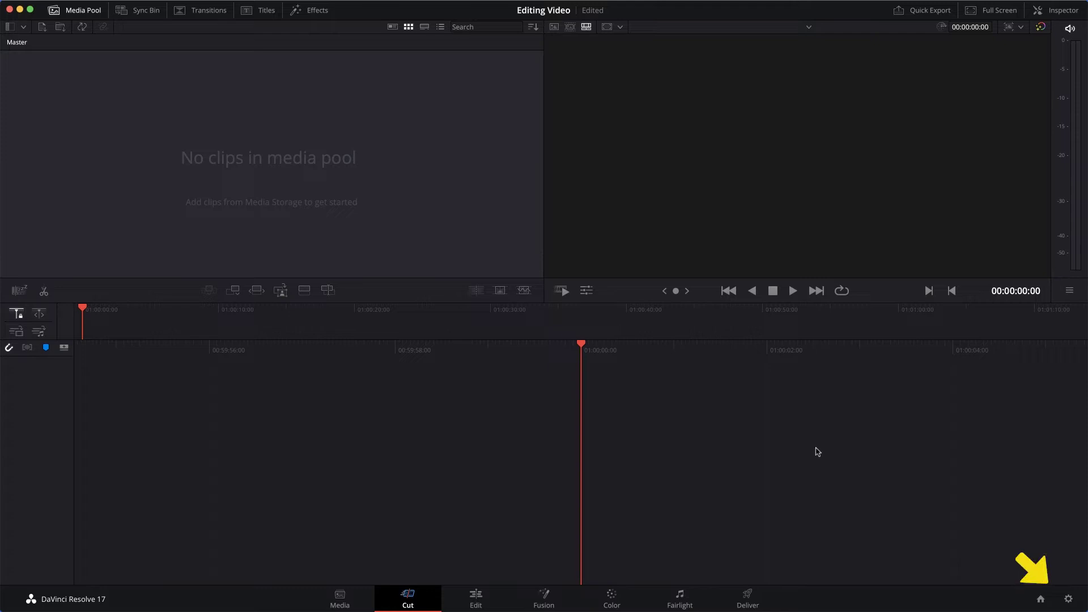
Set the project's timeline frame rate to 25 fps in Project Settings and save.
left_click(1069, 601)
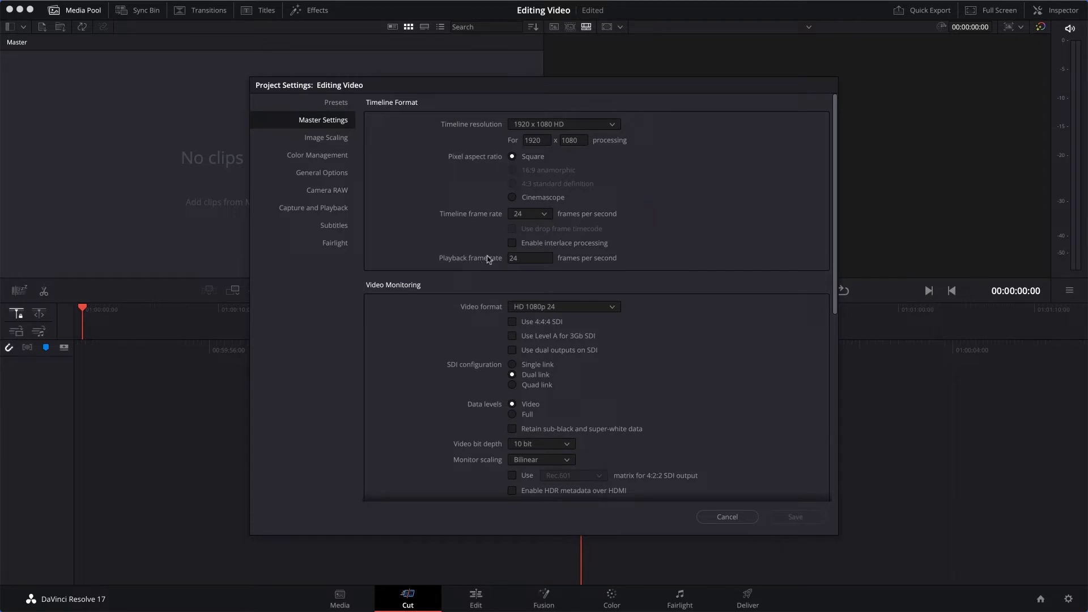
left_click(530, 215)
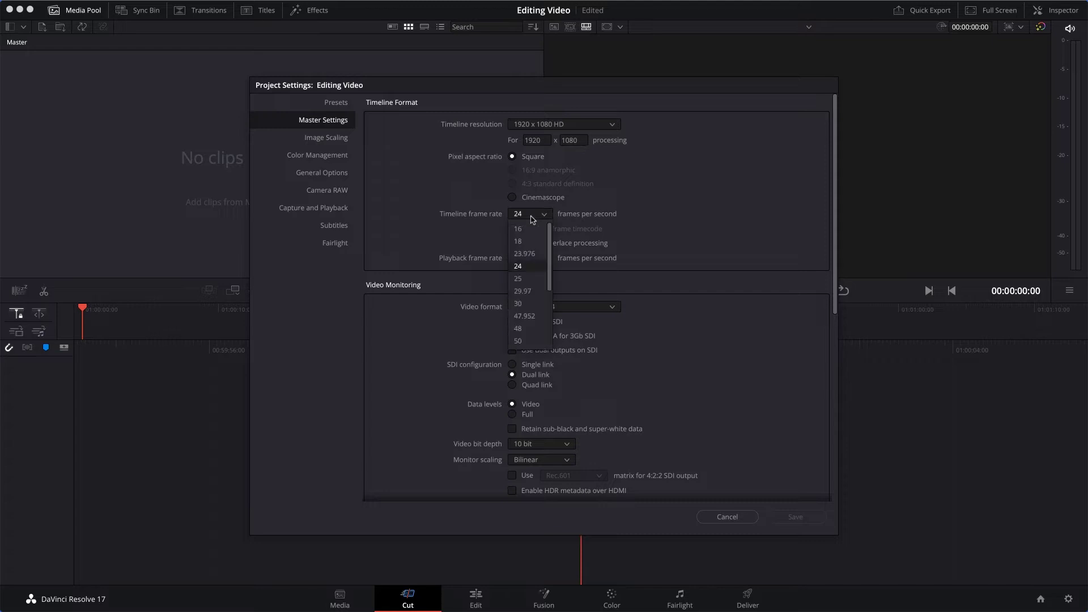
left_click(527, 283)
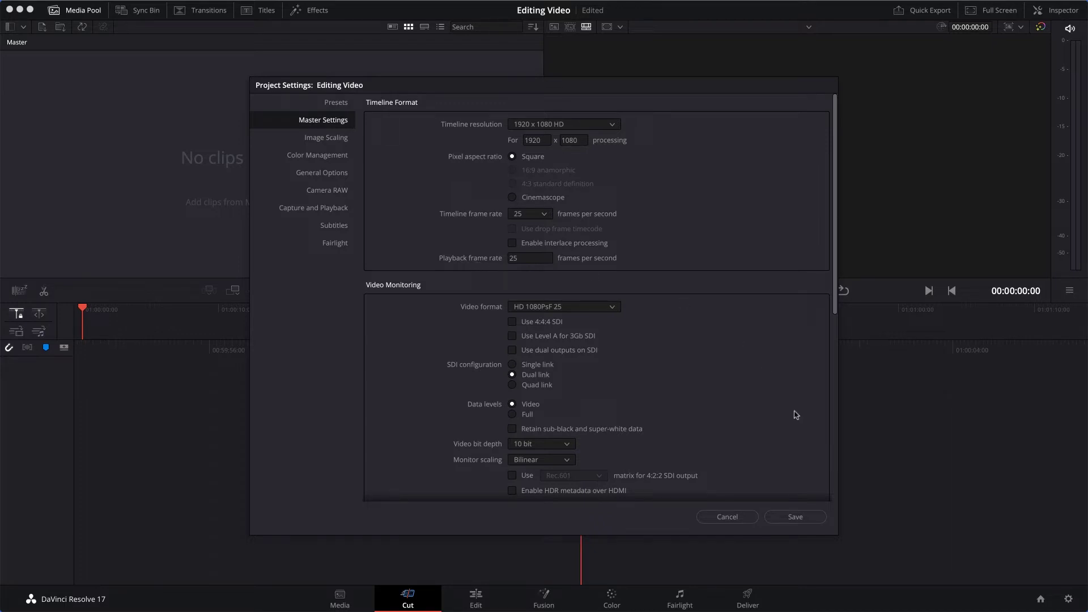
left_click(796, 517)
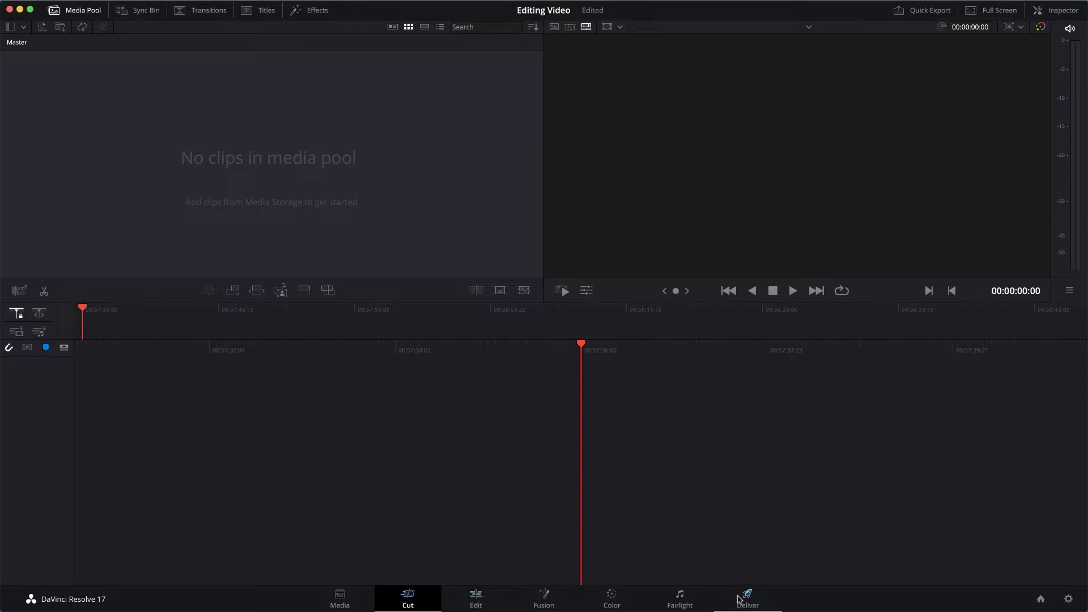
On the Edit page, import Video 1.mp4 through Video 4.mp4 into the media pool.
left_click(475, 598)
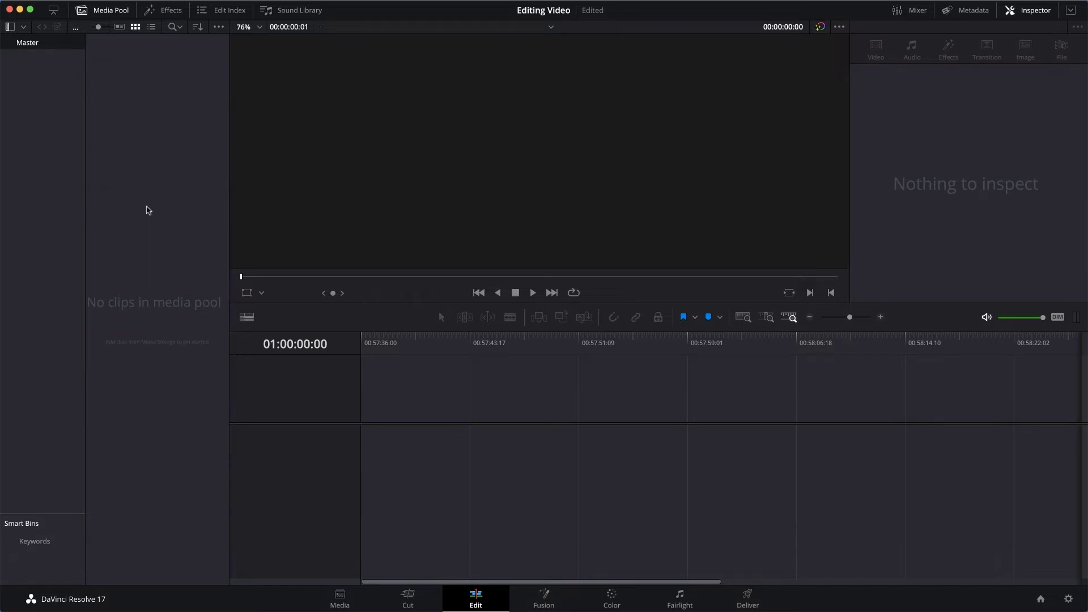
right_click(148, 210)
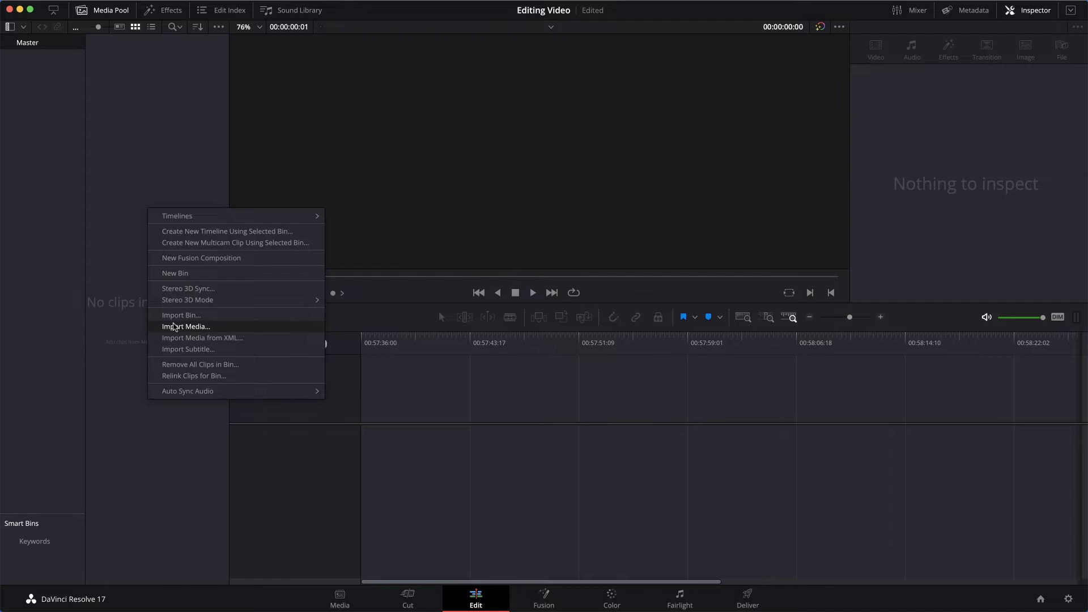
left_click(174, 327)
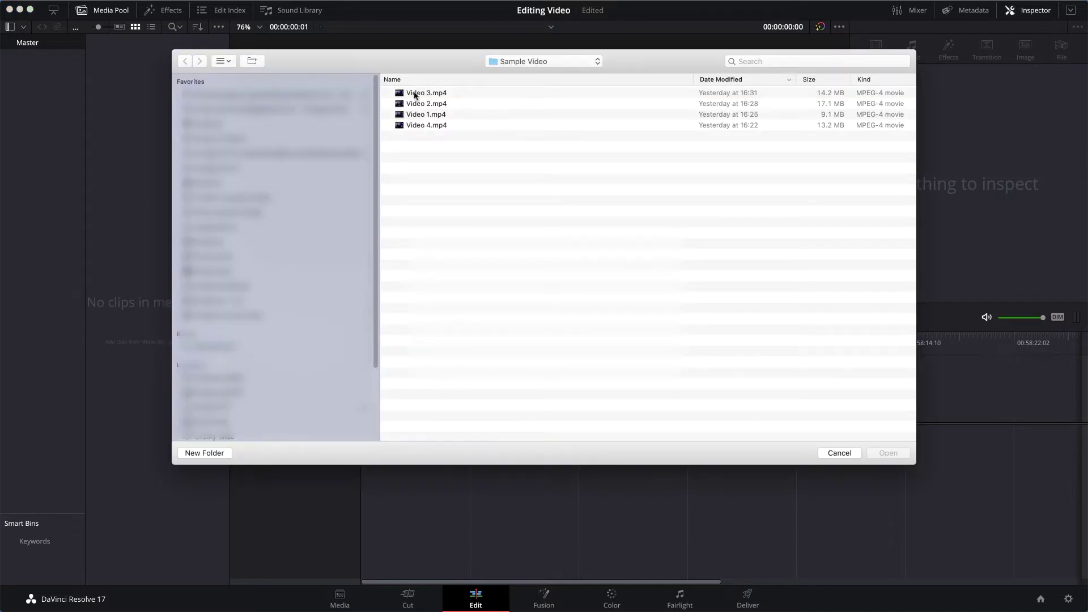
left_click(414, 94)
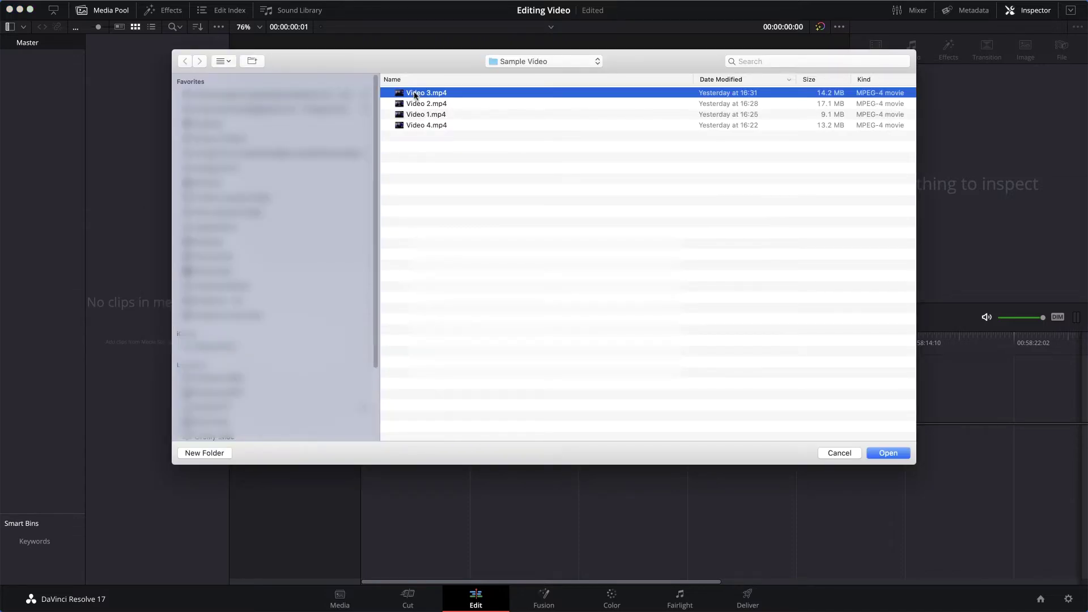
left_click(418, 126, "shift")
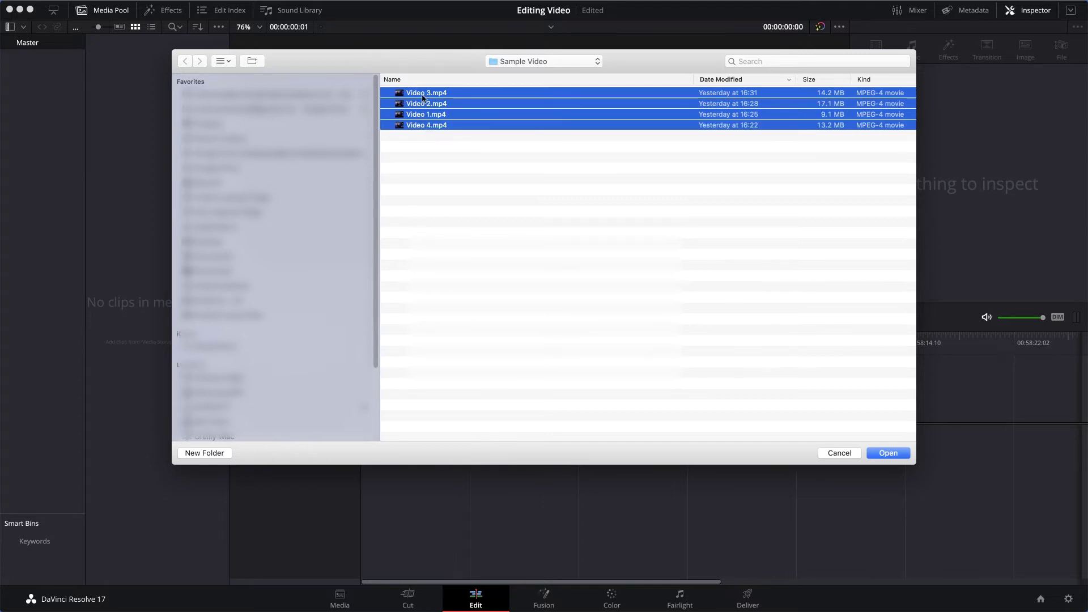
left_click(889, 453)
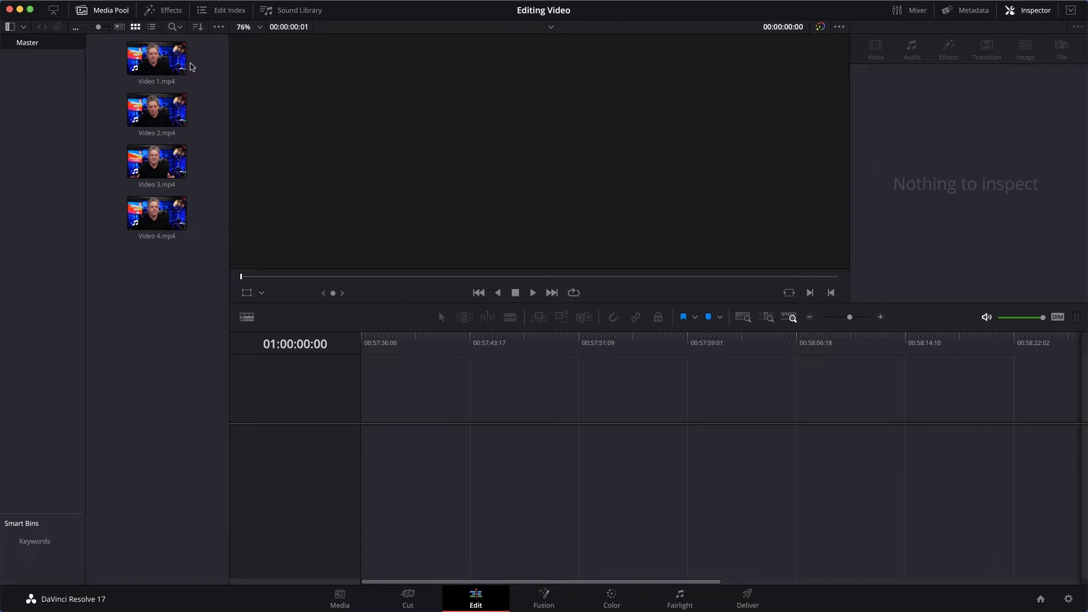
Preview Video 1.mp4, then drag it onto the empty timeline to create Timeline 1.
left_click(177, 64)
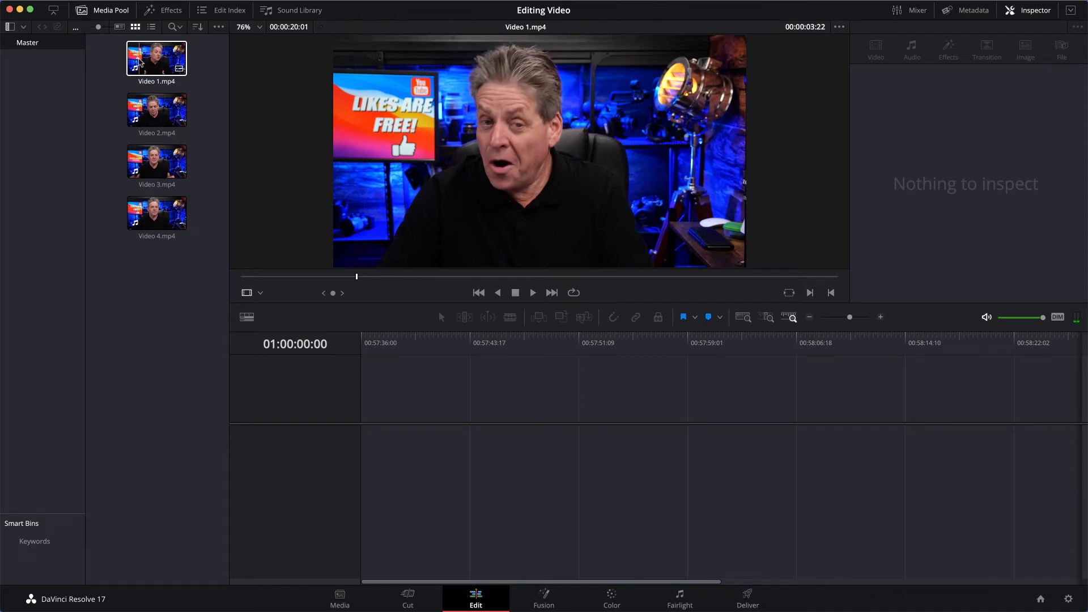
left_click(208, 98)
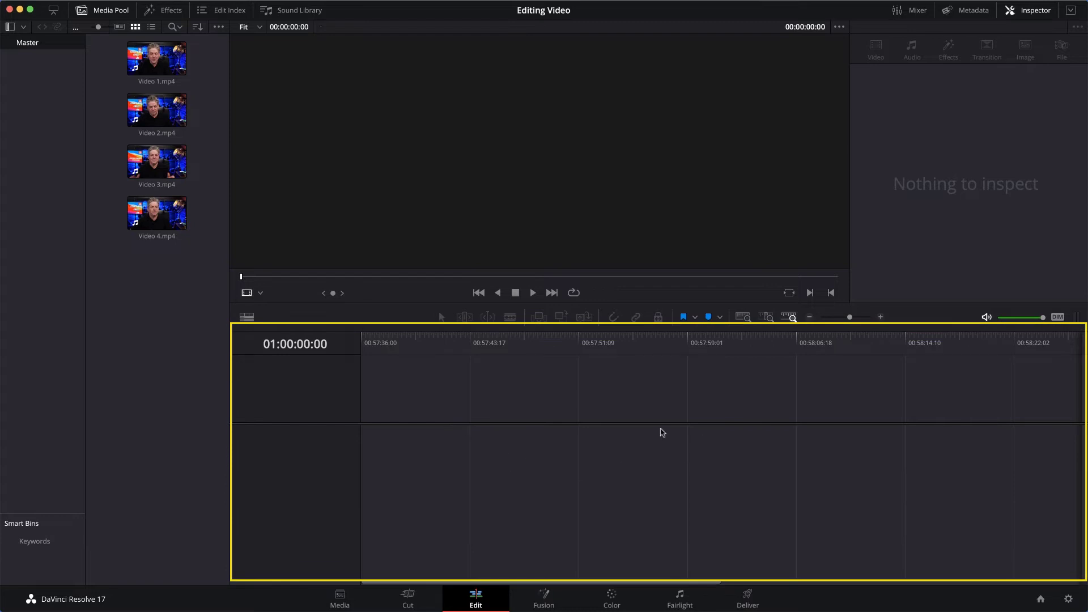
left_click(156, 58)
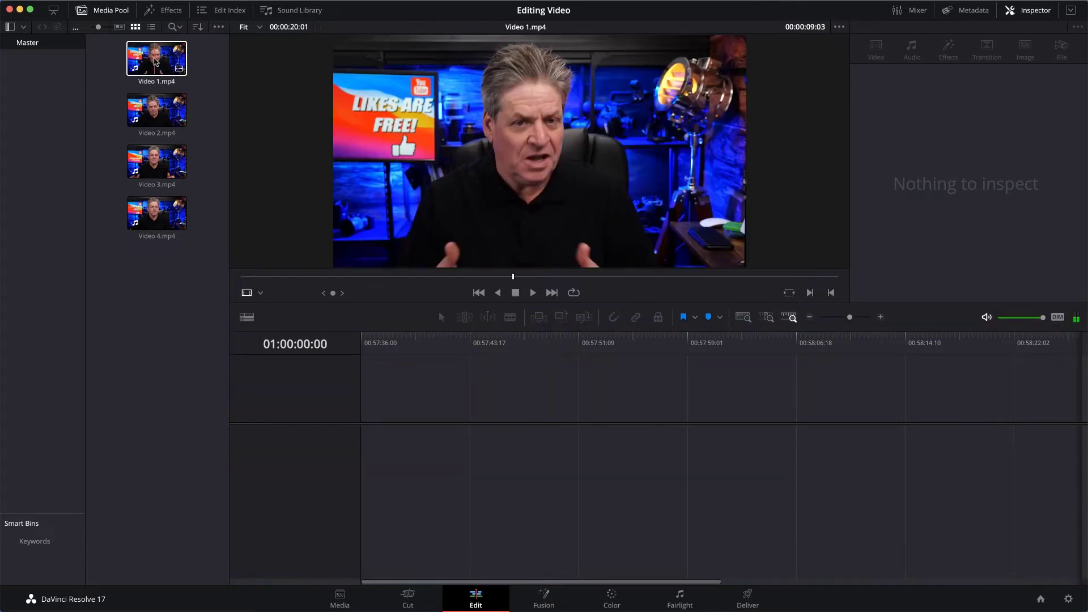
left_click_drag(156, 59, 369, 440)
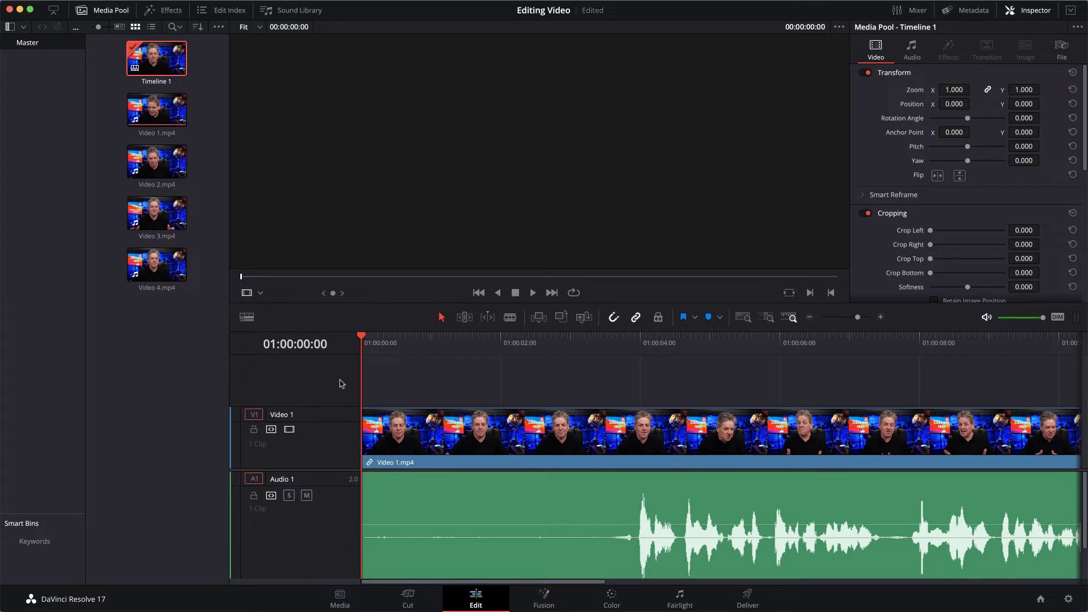
Raise the audio track height using the Timeline View Options slider.
left_click(246, 318)
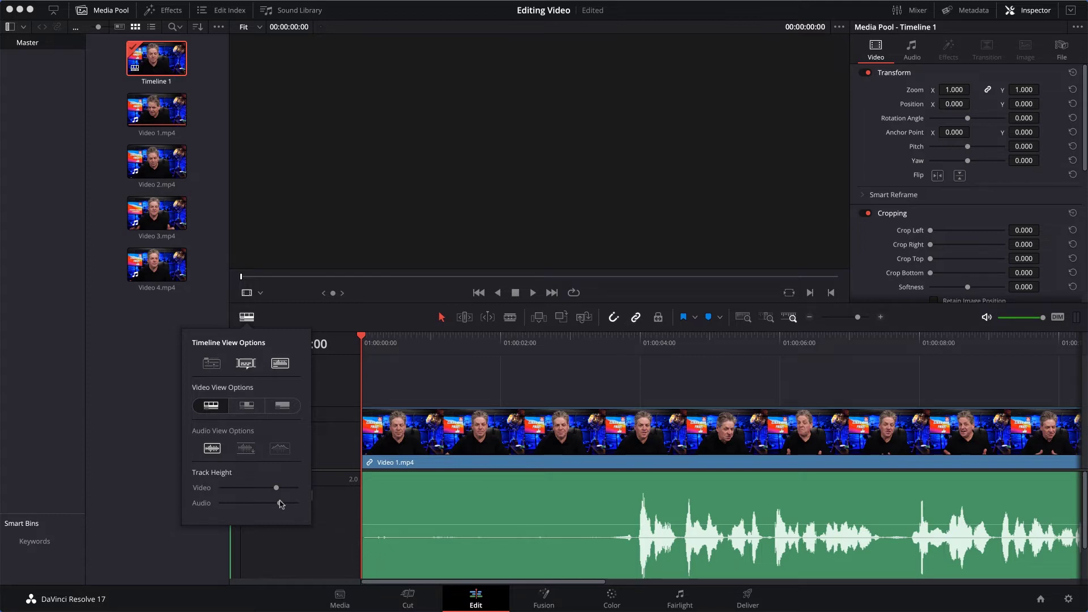
mouse_move(281, 504)
left_mouse_down()
mouse_move(295, 505)
mouse_move(279, 489)
mouse_move(289, 491)
left_mouse_up()
left_click(329, 382)
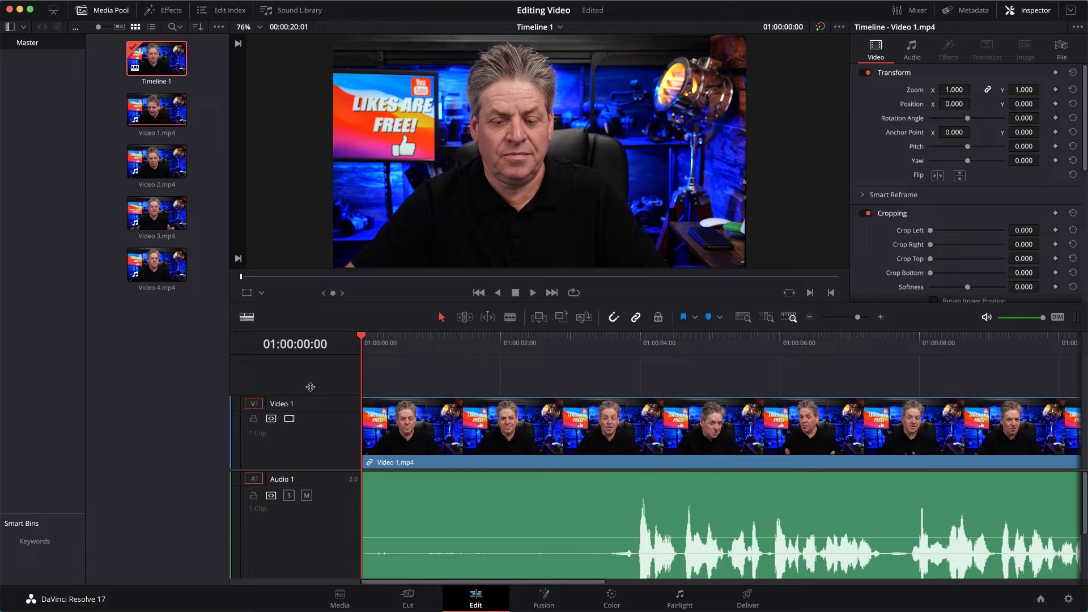
Add an empty second video track to Timeline 1.
right_click(317, 393)
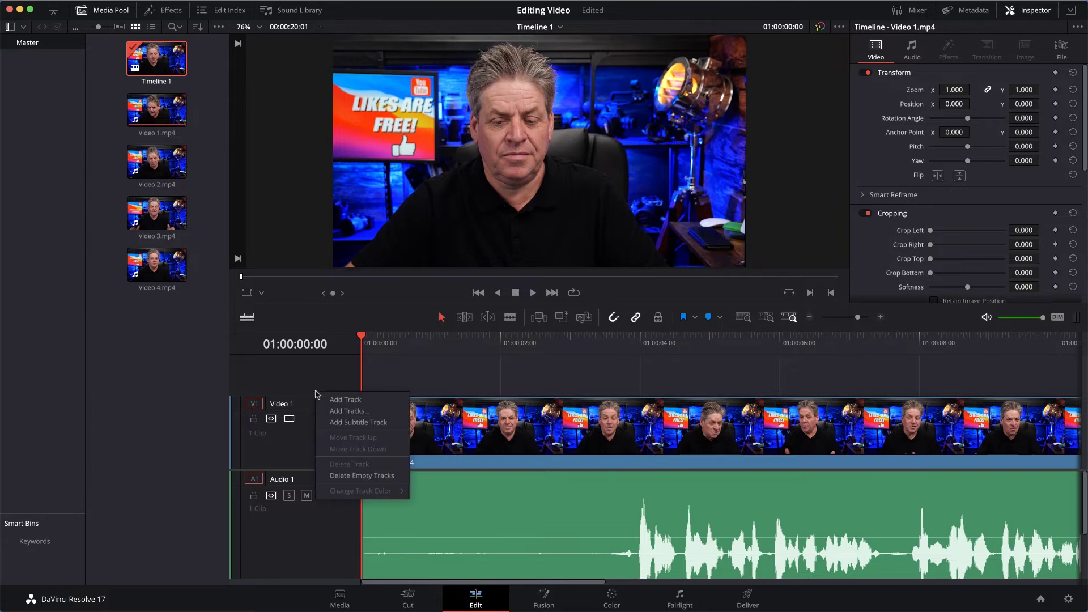
left_click(351, 400)
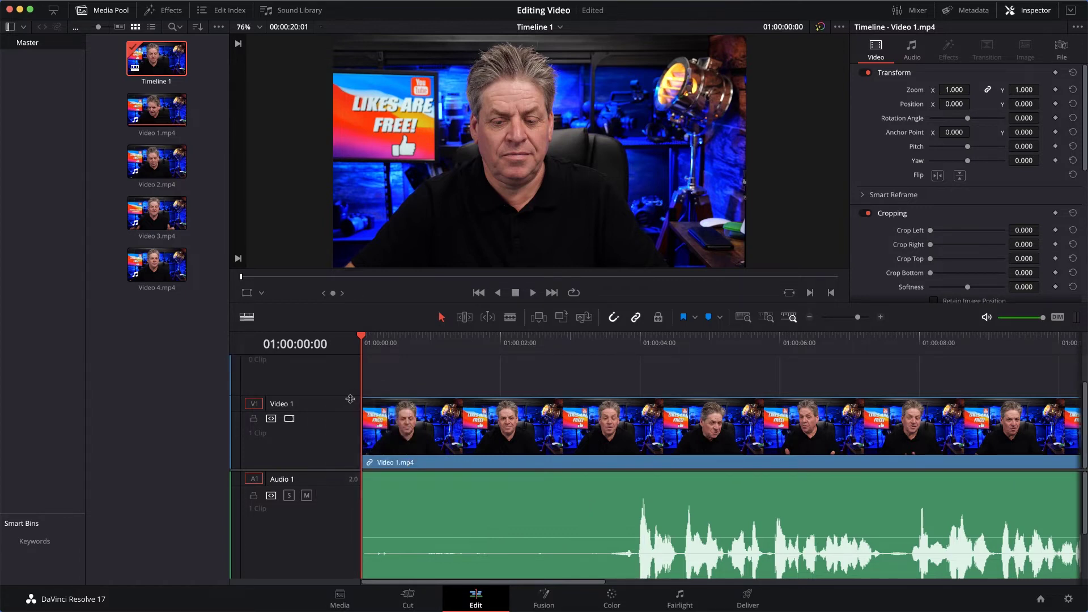
scroll(325, 384, "up", 3)
scroll(319, 392, "down", 2)
scroll(325, 401, "down", 1)
Add a mono second audio track, then select the Video 1.mp4 clip.
right_click(315, 510)
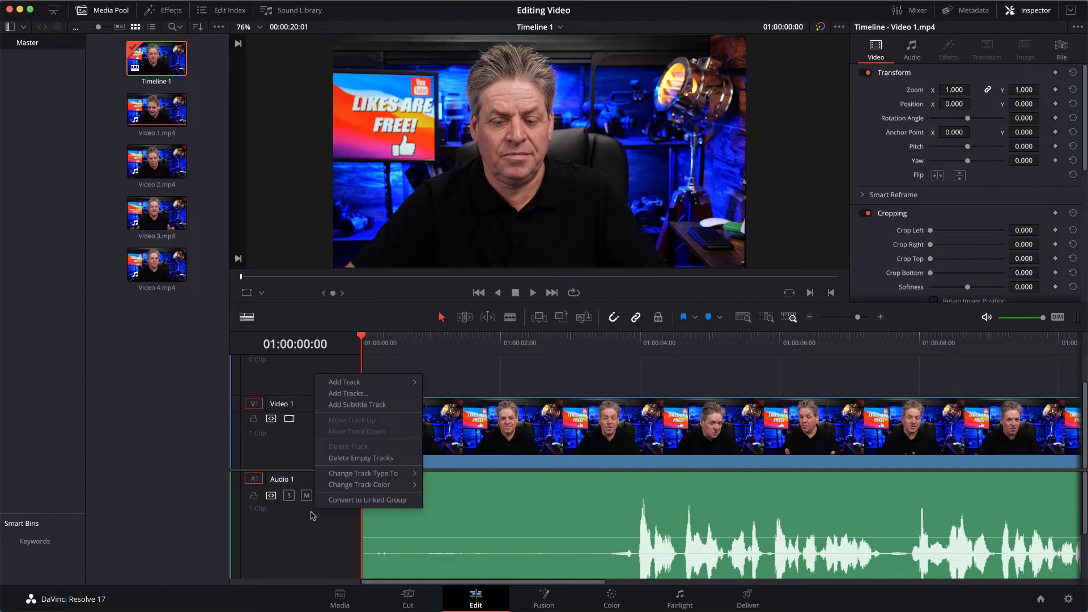
mouse_move(334, 385)
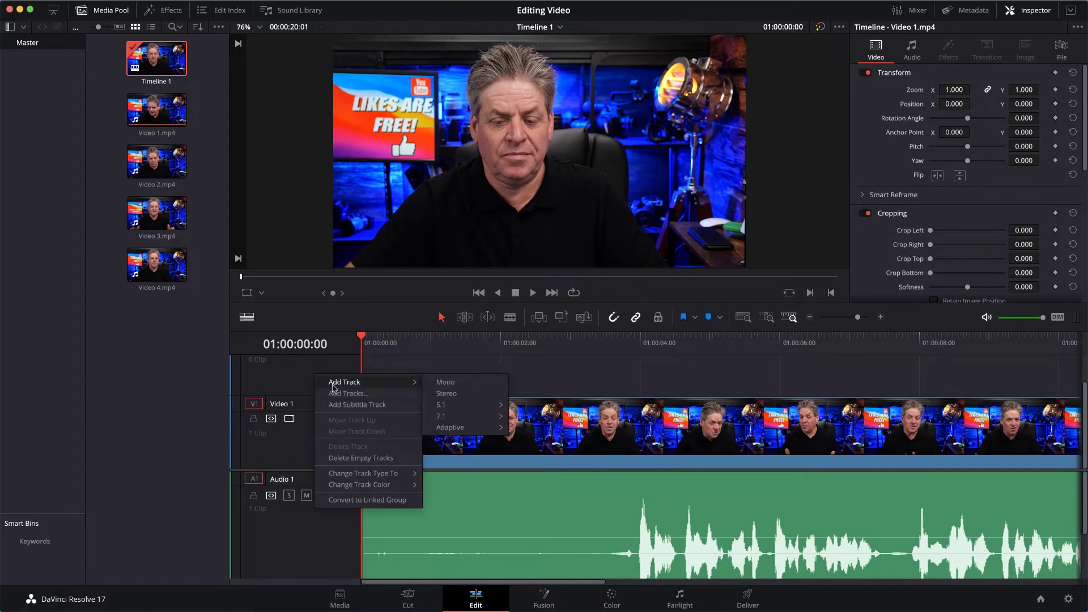
left_click(443, 384)
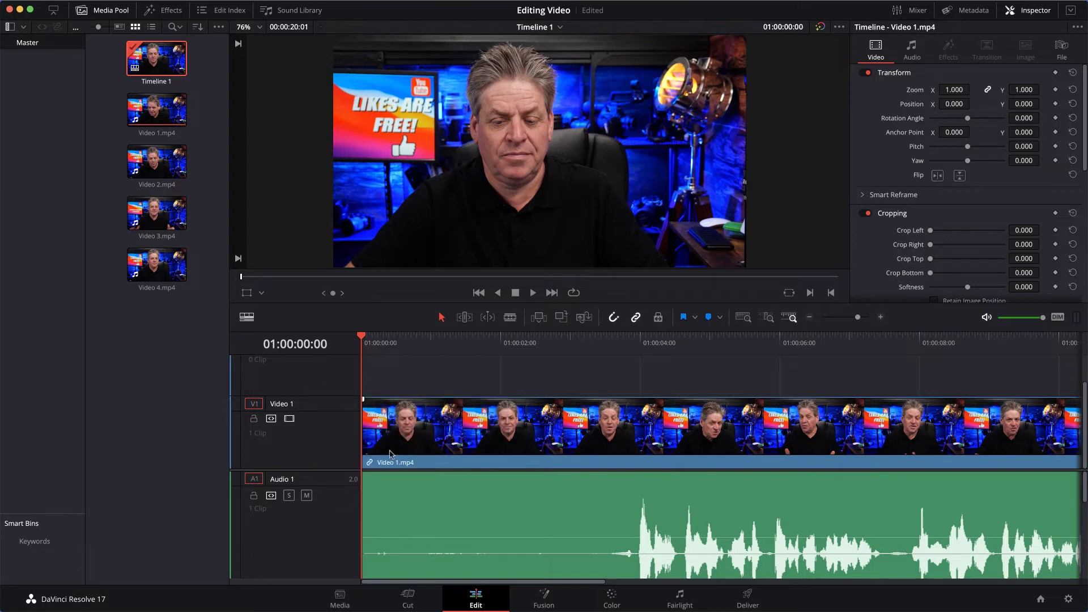
scroll(338, 516, "down", 3)
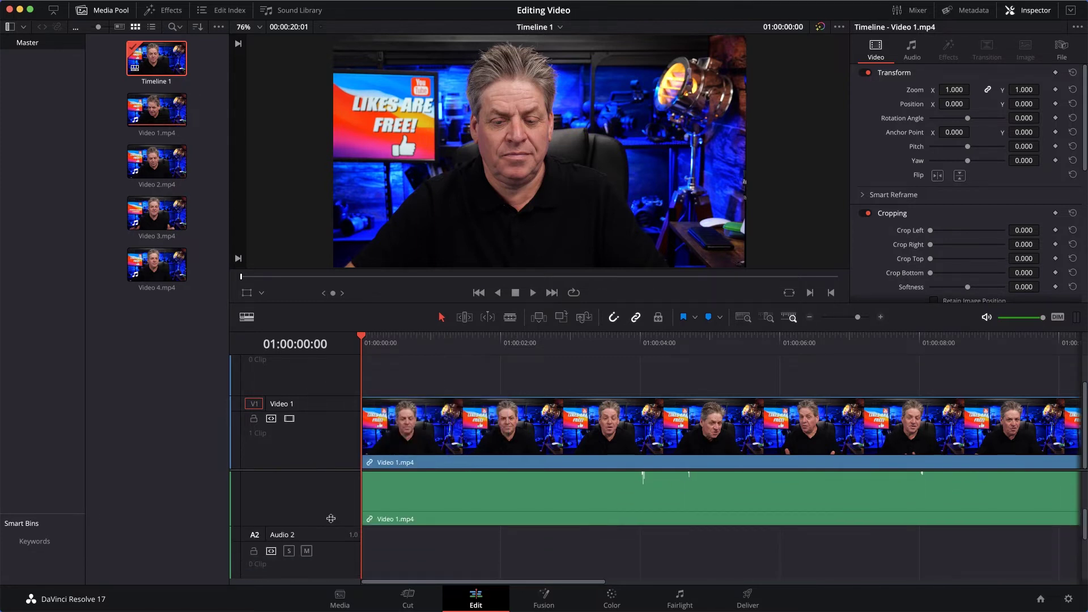
scroll(317, 522, "up", 2)
scroll(318, 523, "up", 2)
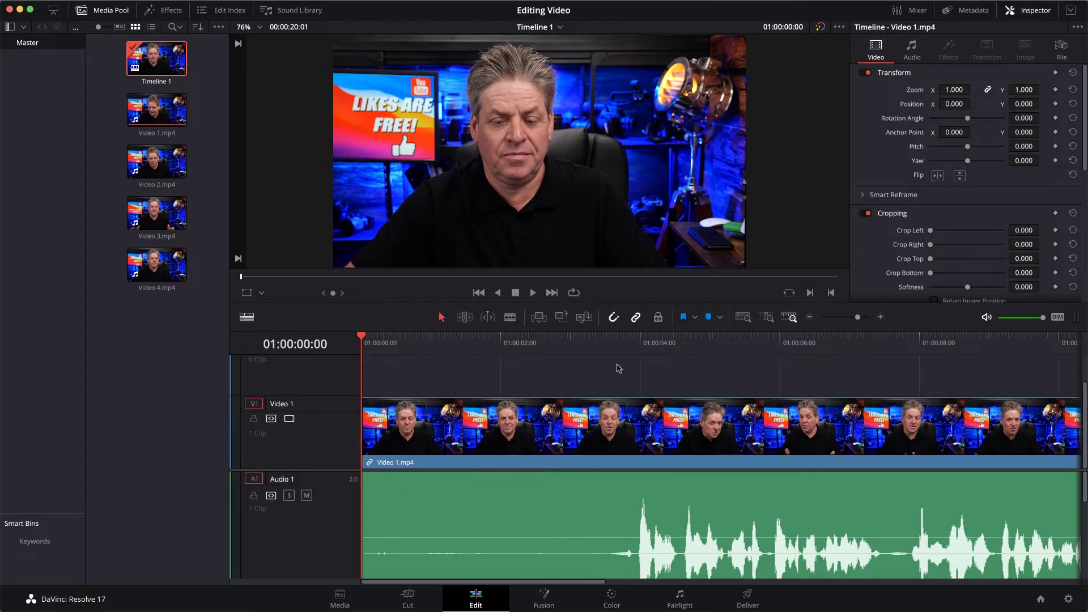
left_click_drag(566, 366, 680, 545)
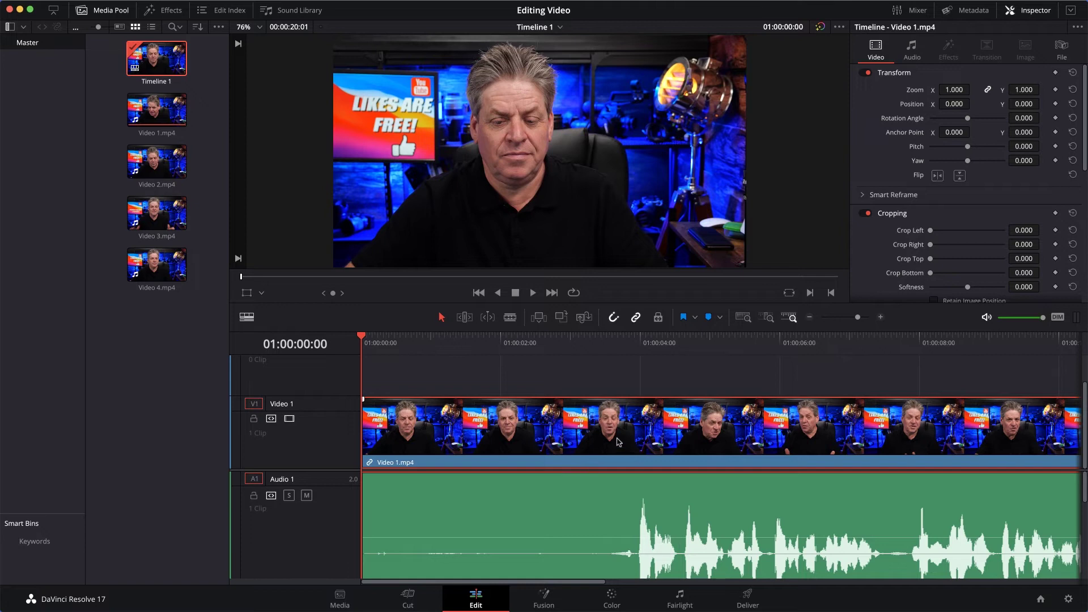
Delete the Video 1.mp4 clip and place it back on track V1 from the media pool.
key("Delete")
left_click(130, 100)
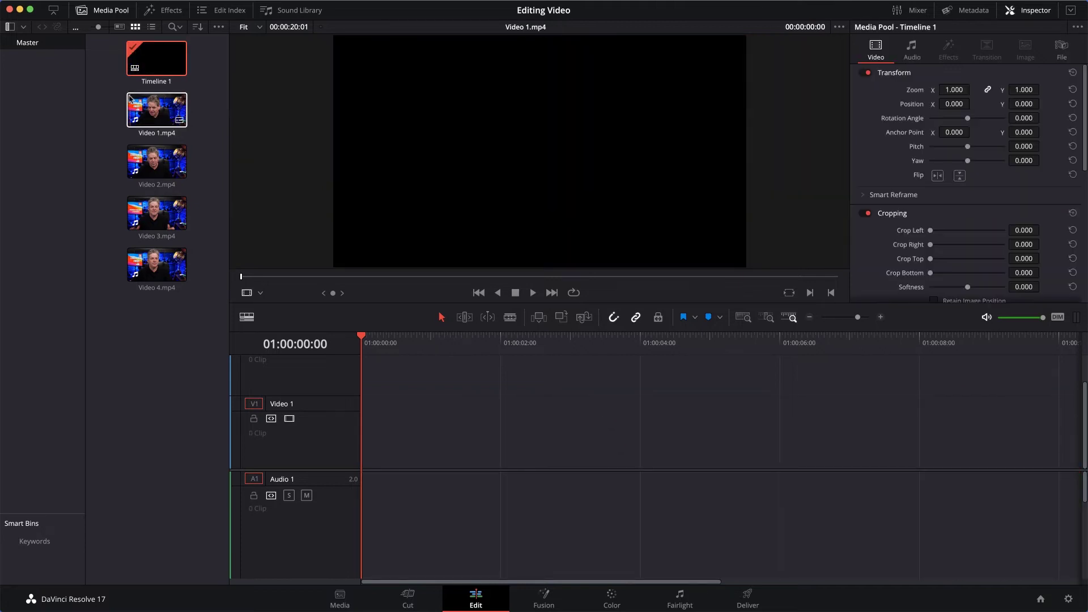
left_click_drag(130, 99, 367, 442)
Play the timeline from about two seconds in and stop near 01:00:10:22.
left_click(362, 337)
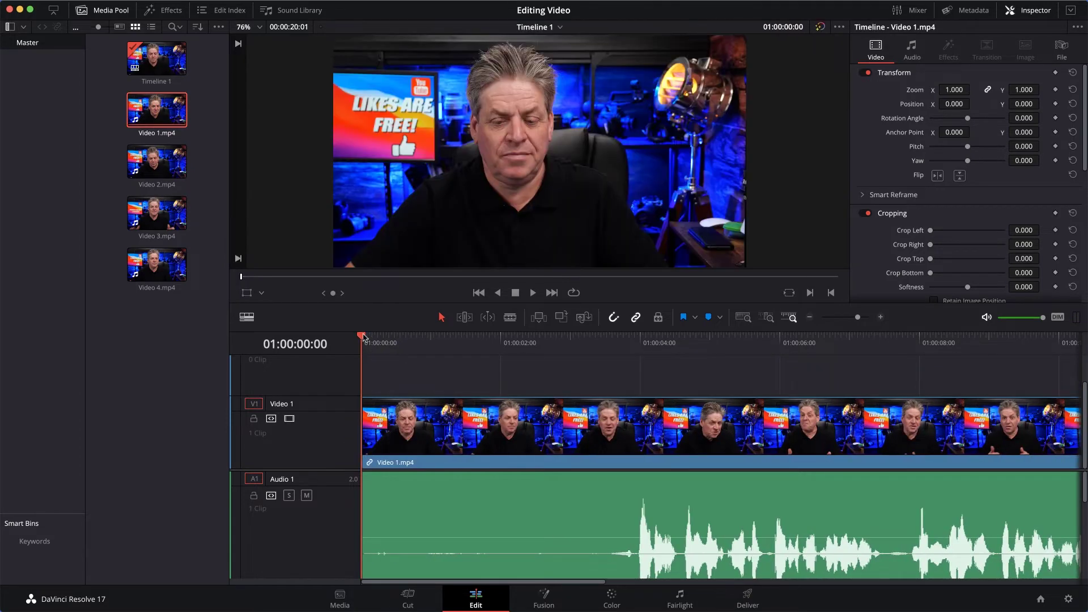
left_click_drag(367, 336, 635, 380)
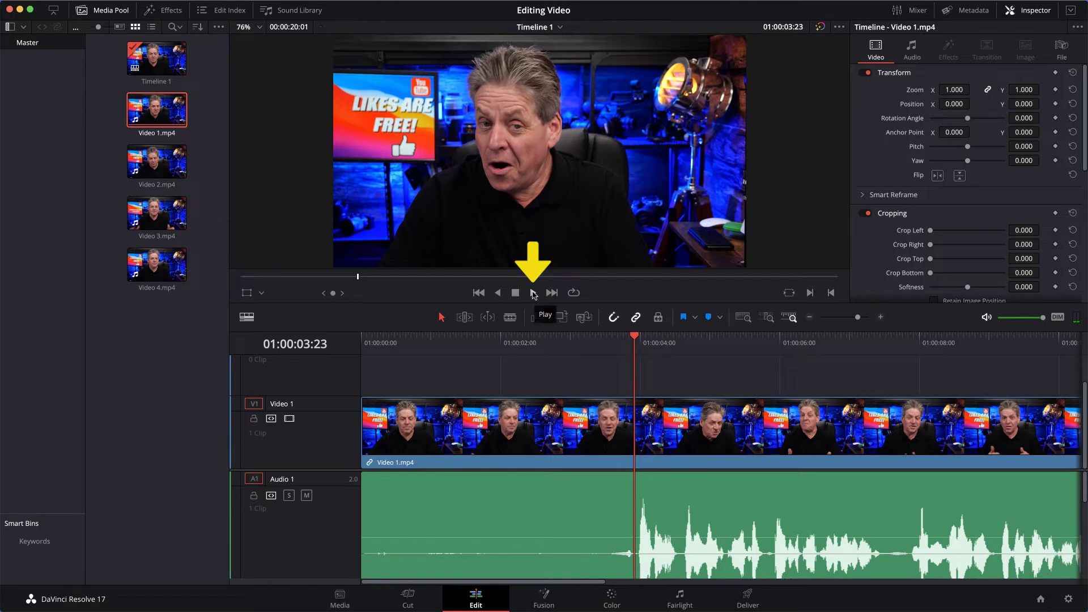
left_click(533, 293)
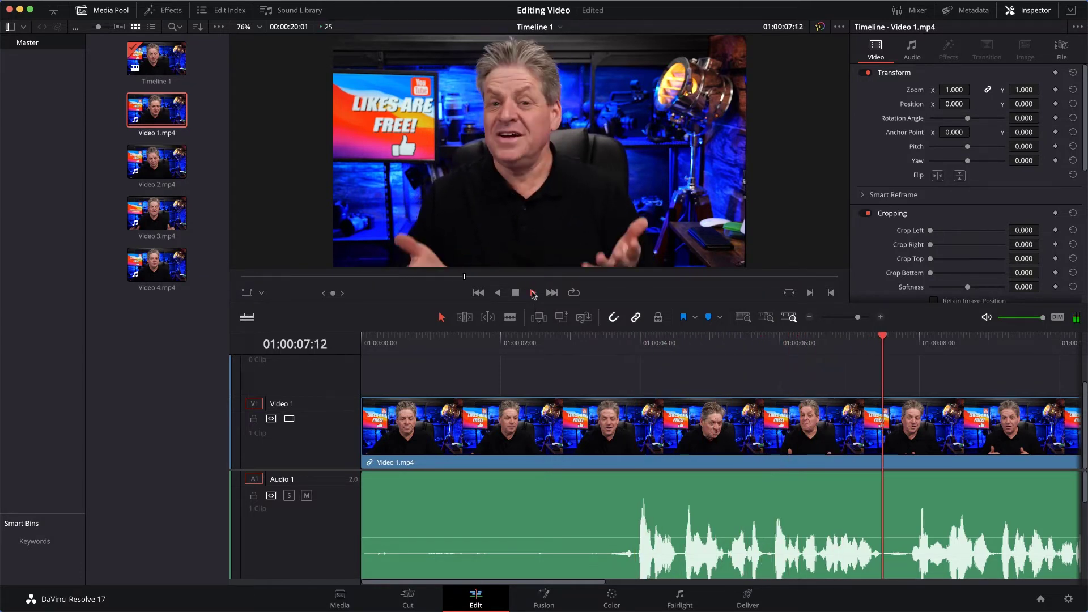
left_click(517, 292)
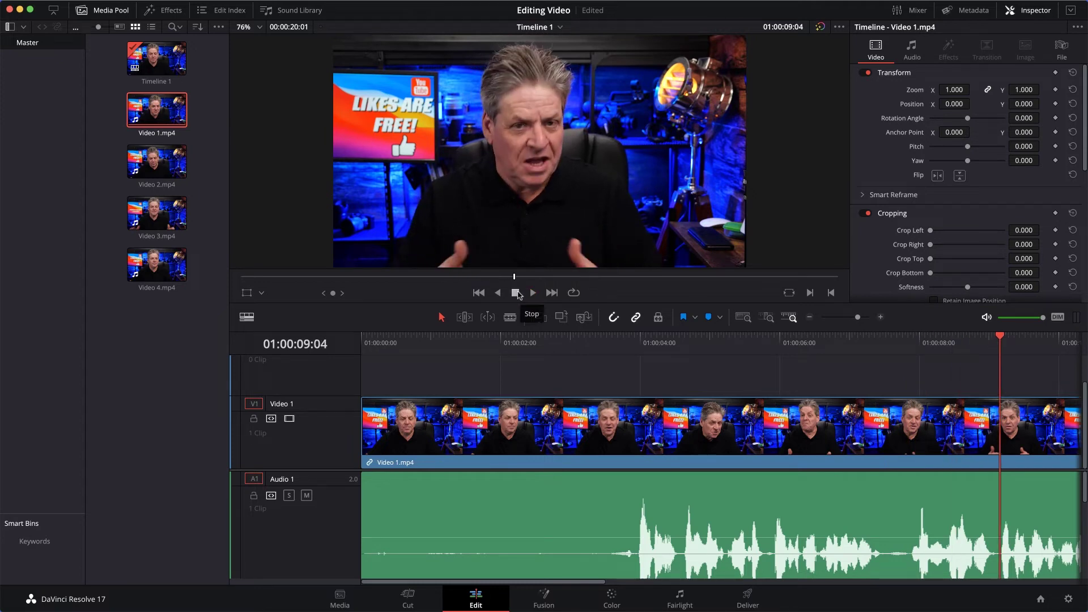
key("space")
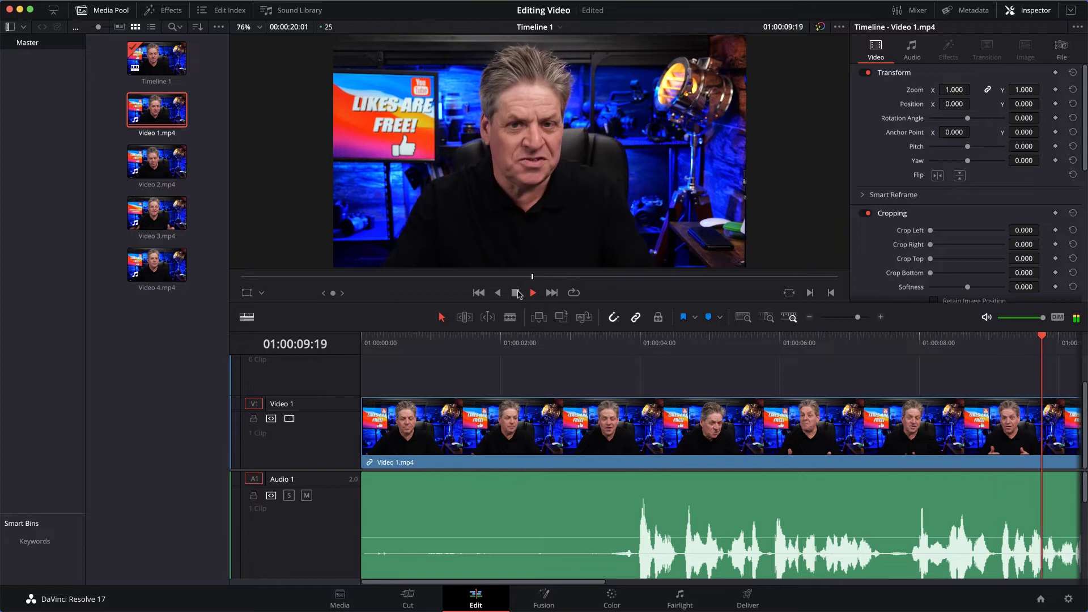
left_click(516, 293)
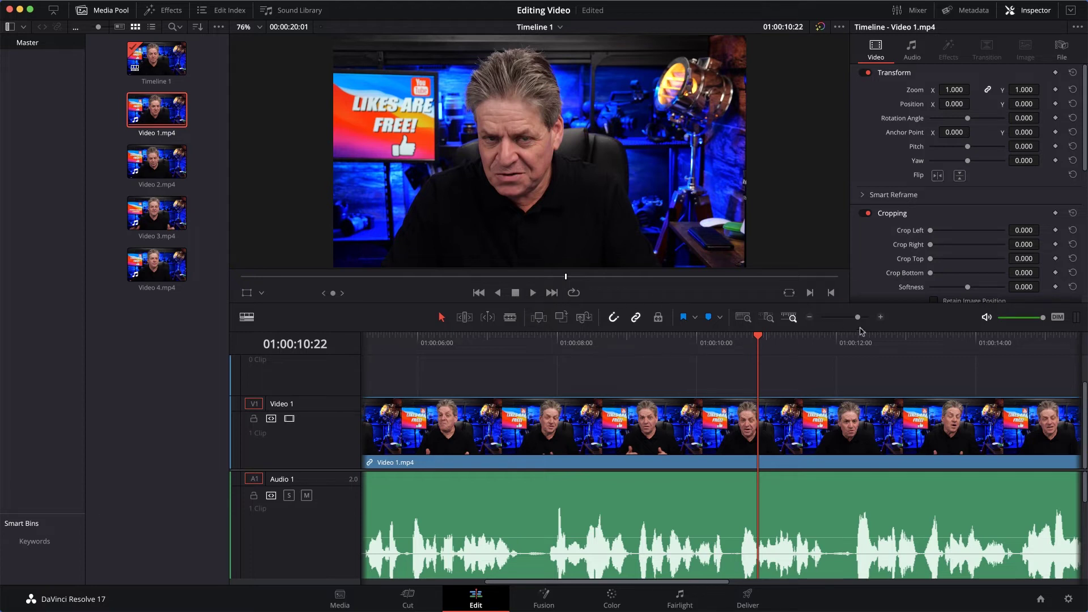
Zoom the timeline in closer and scroll back to the start of Video 1.mp4.
left_click_drag(857, 320, 856, 320)
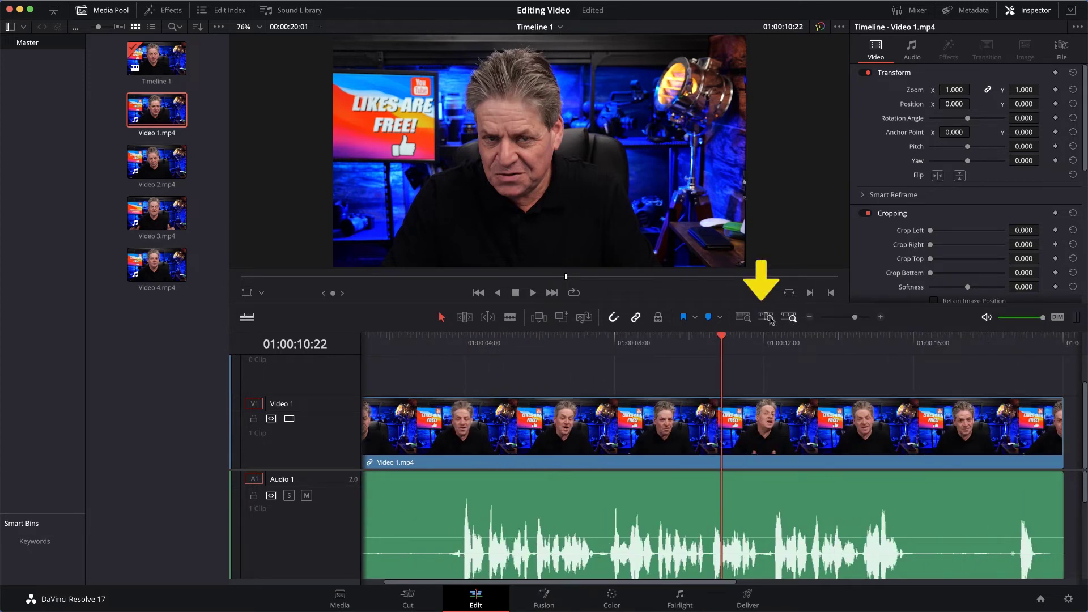
left_click(744, 318)
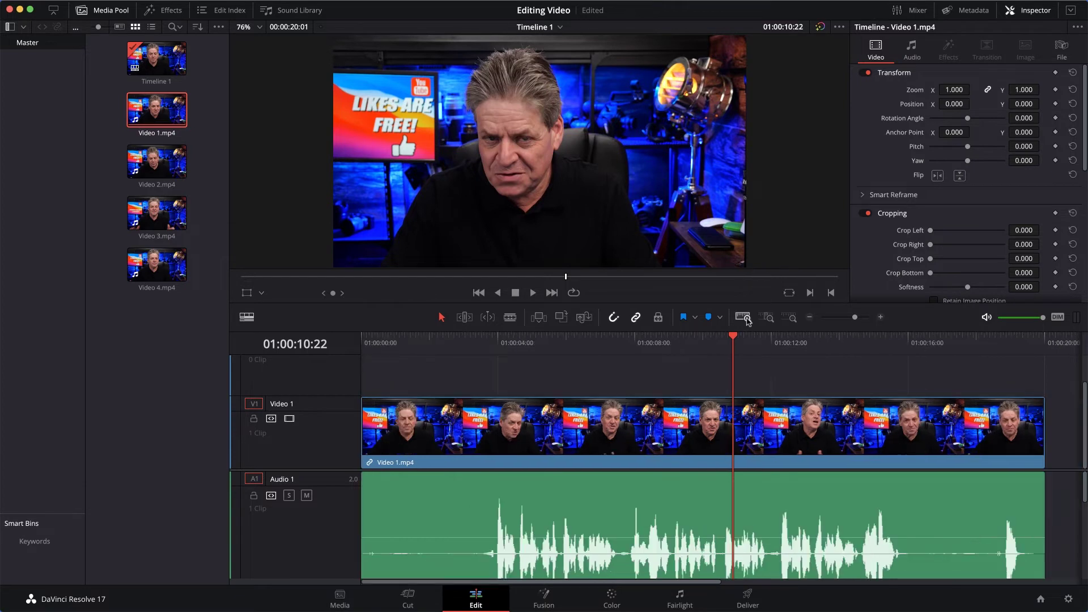
left_click(746, 320)
left_click(749, 321)
left_click(769, 320)
left_click(789, 320)
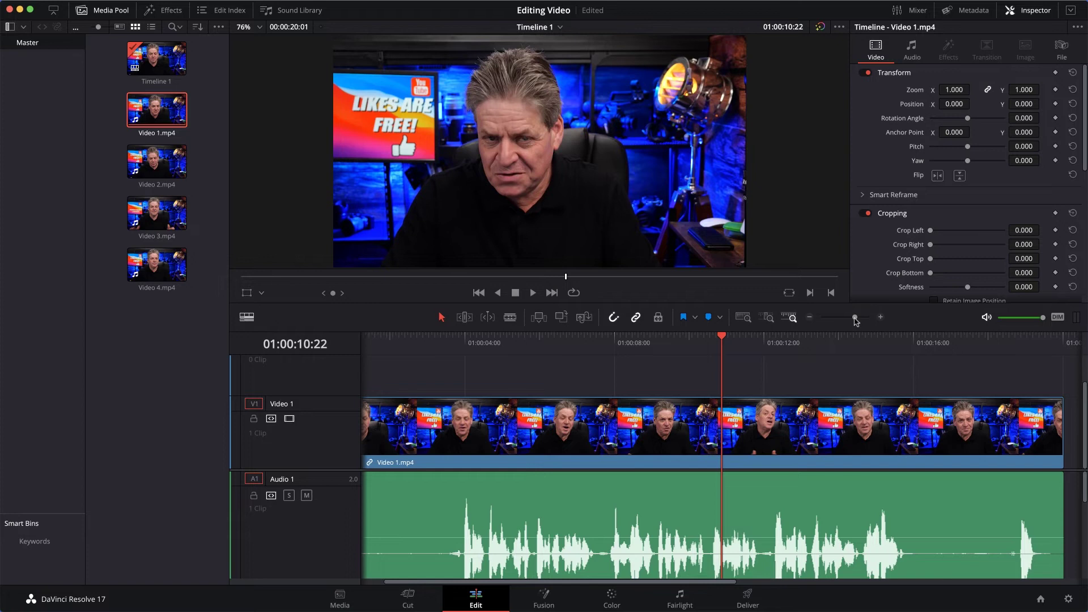
left_click_drag(856, 321, 860, 321)
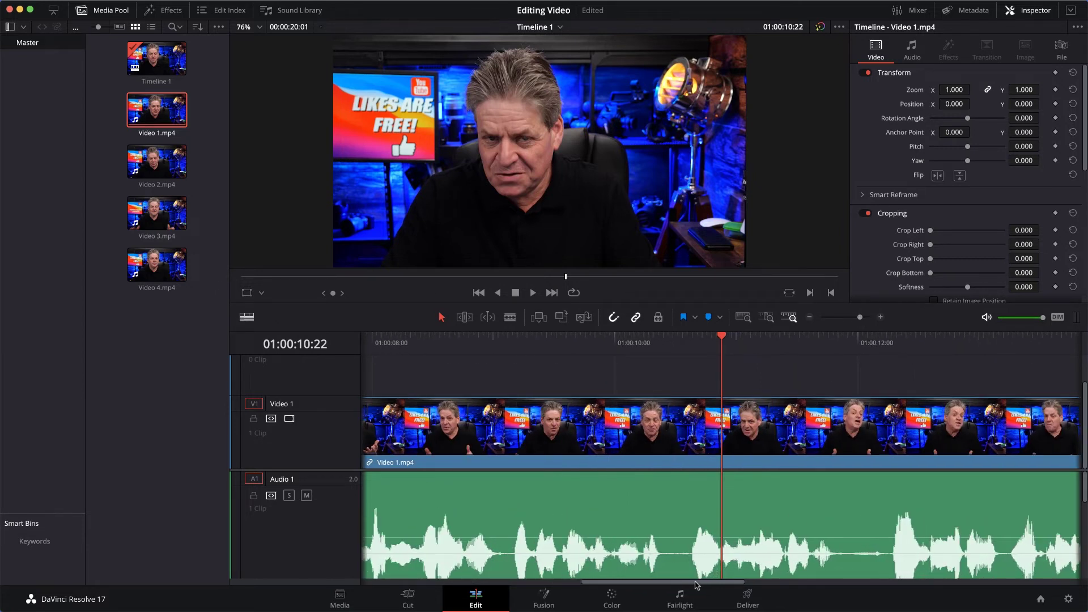
left_click_drag(697, 585, 423, 570)
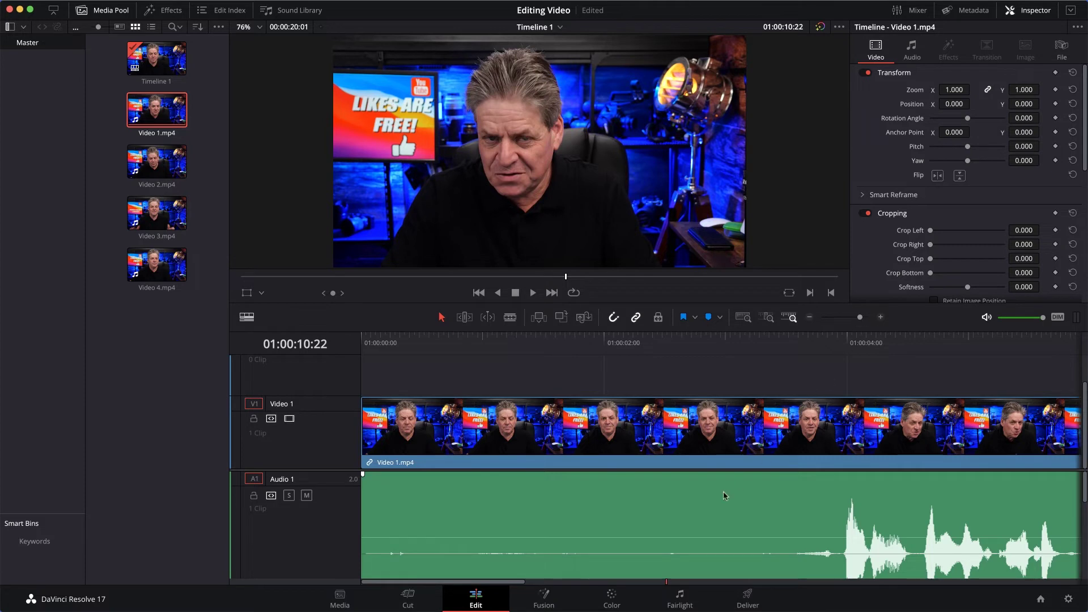
Trim the silent lead-in from Video 1.mp4's start and delete the leftover gap.
scroll(728, 543, "down", 1)
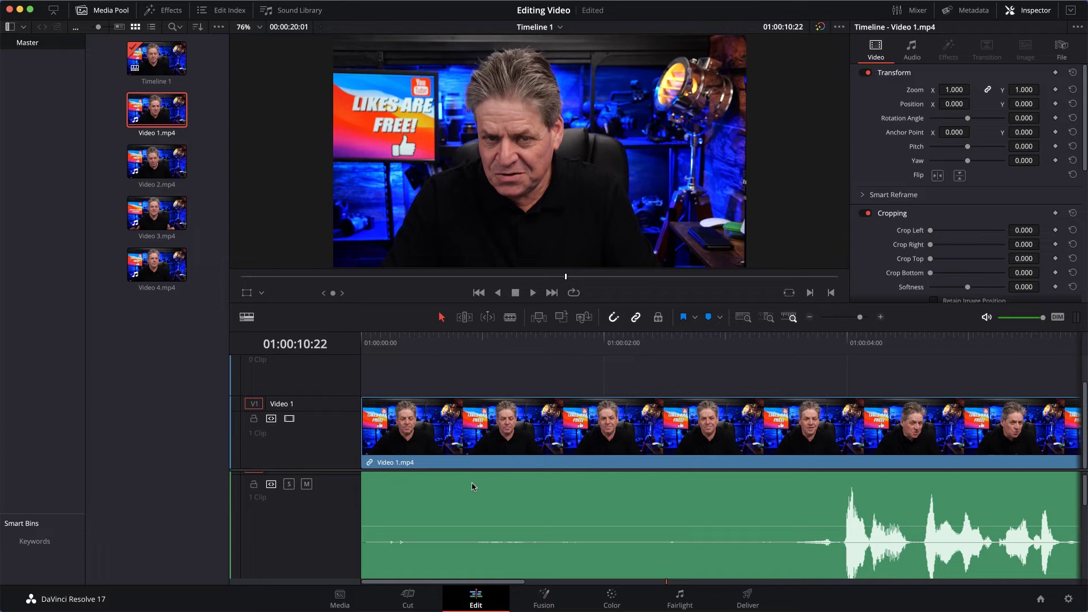
left_click(394, 494)
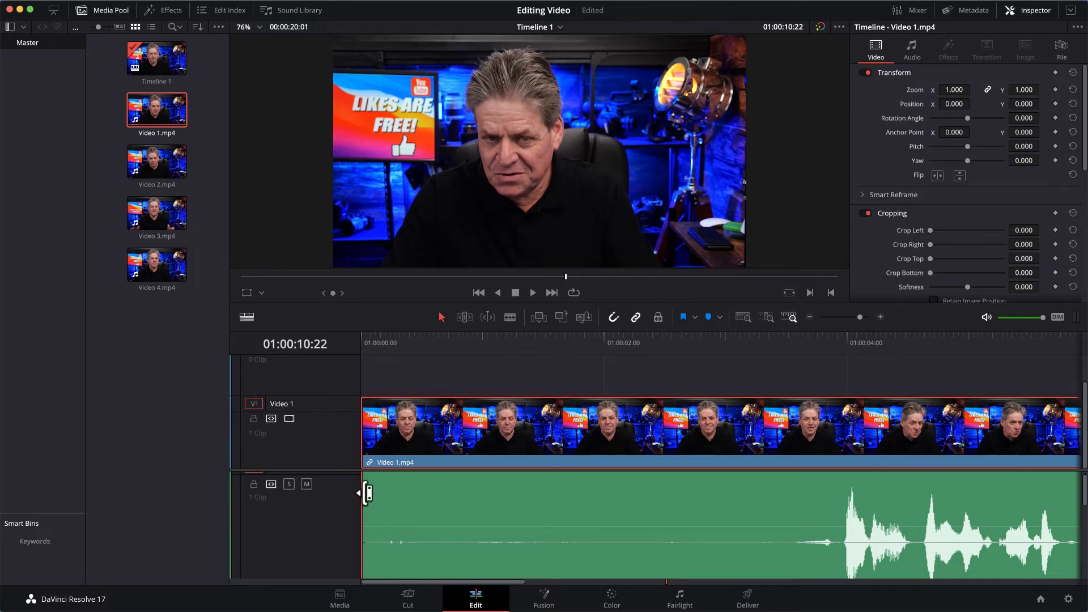
left_click_drag(366, 493, 848, 512)
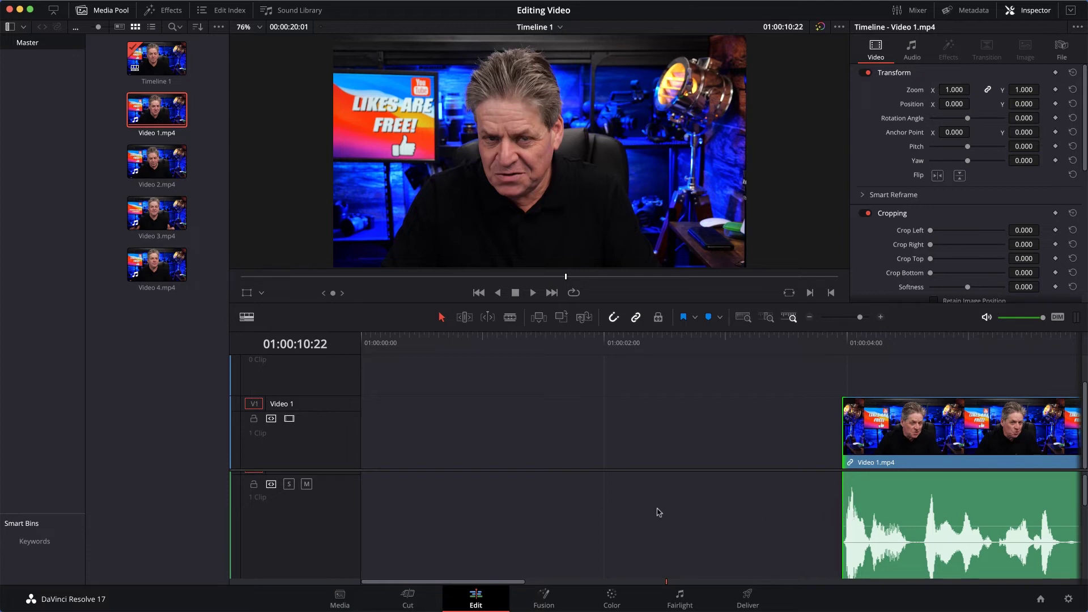
left_click(547, 503)
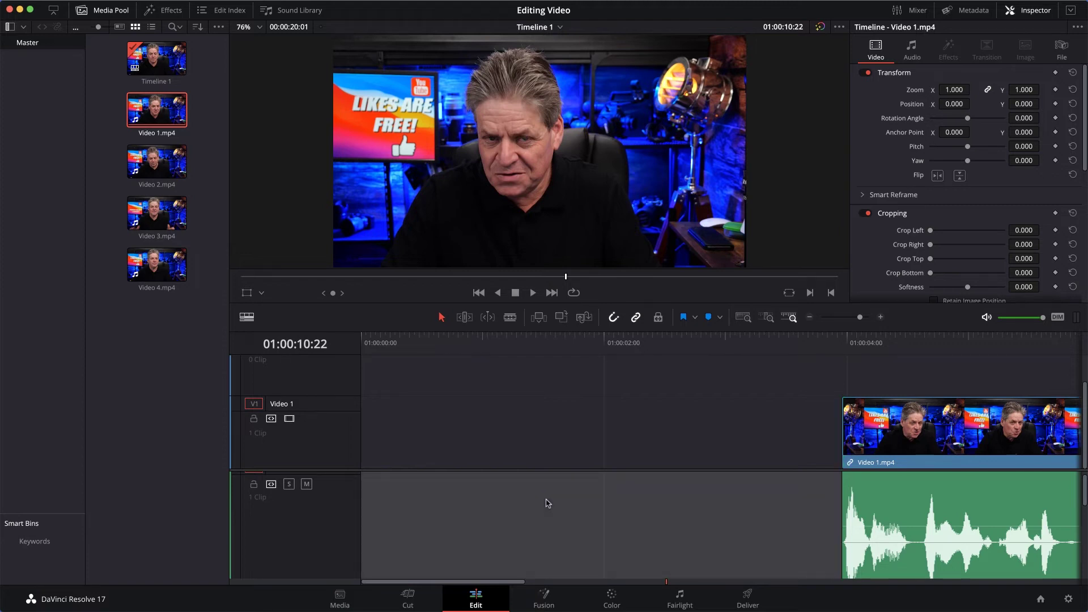
key("Delete")
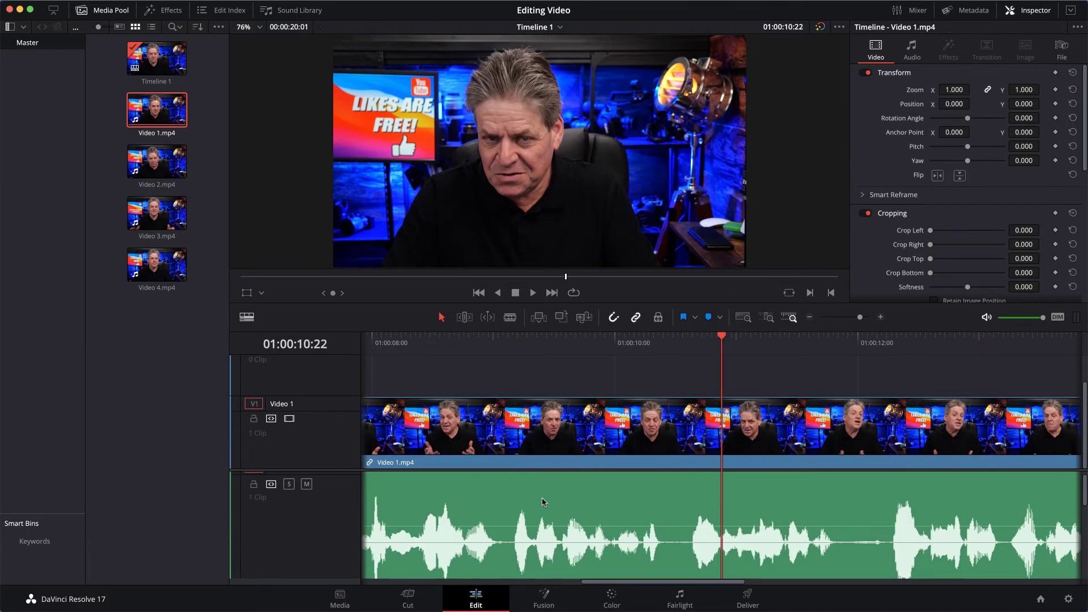
Blade Video 1.mp4 near 01:00:03:15 where speech begins, then delete the silent piece and its gap.
left_click_drag(688, 582, 396, 578)
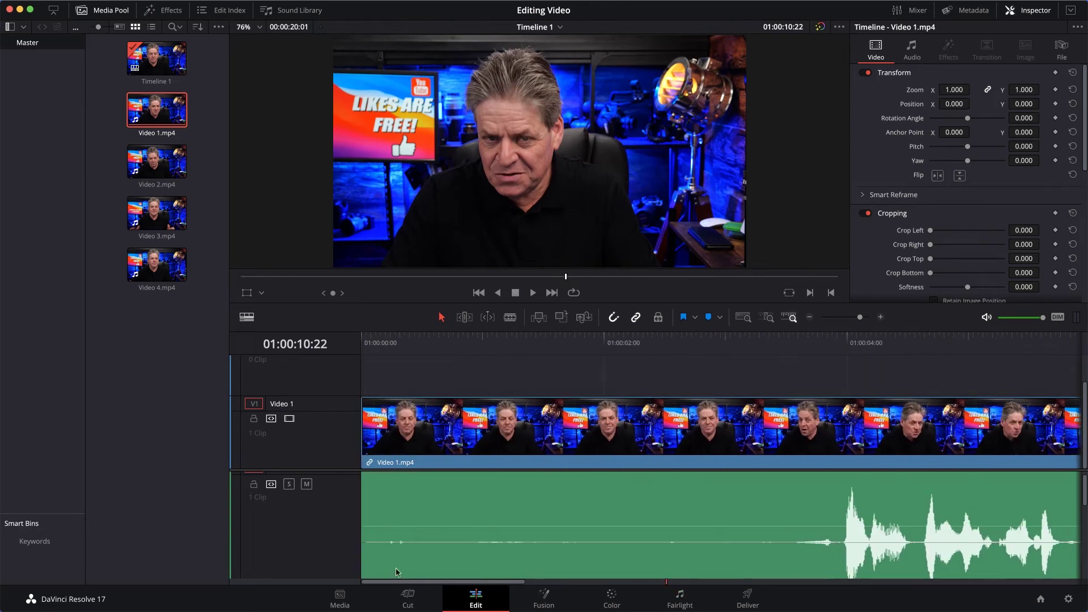
left_click(510, 319)
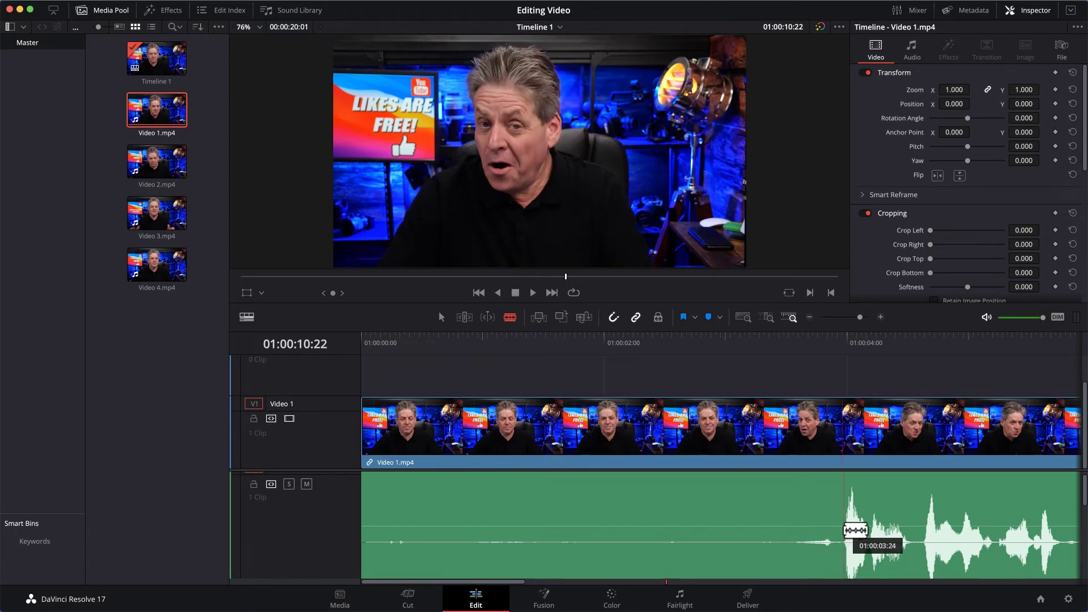
left_click(843, 529)
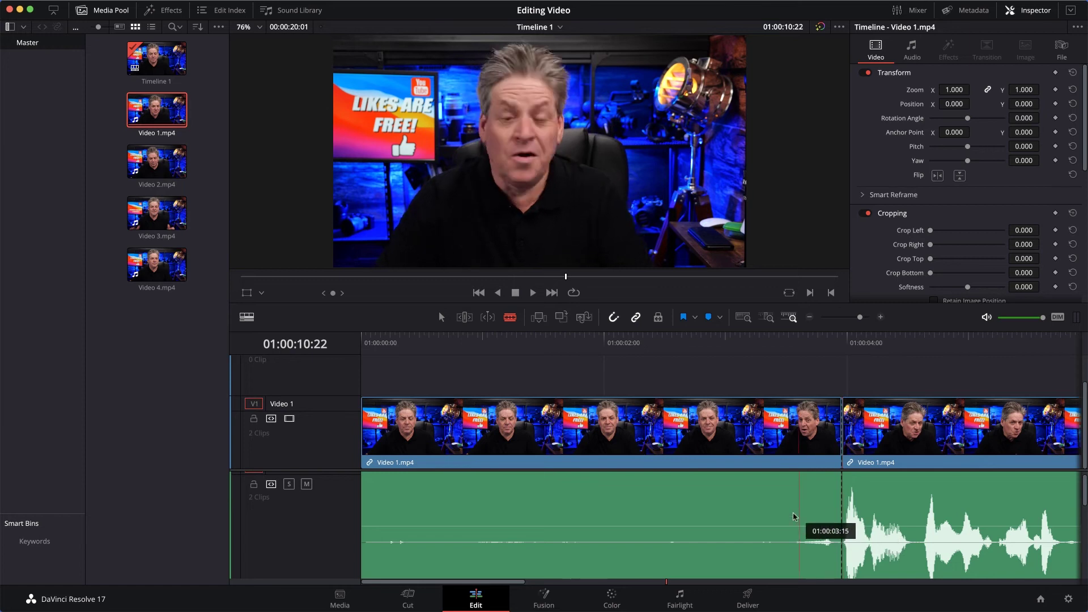
key("a")
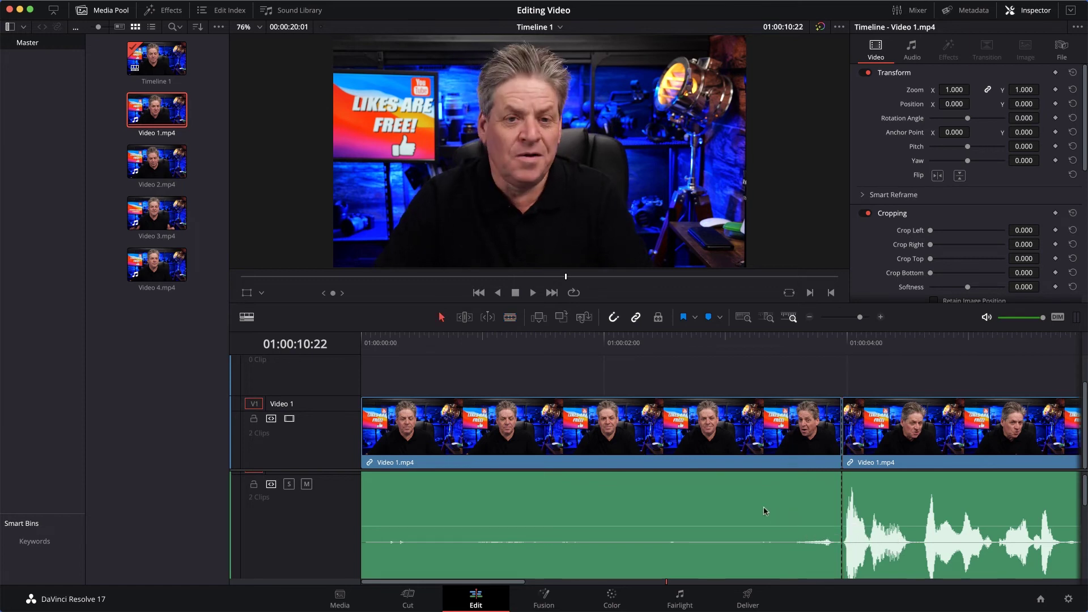
left_click(688, 495)
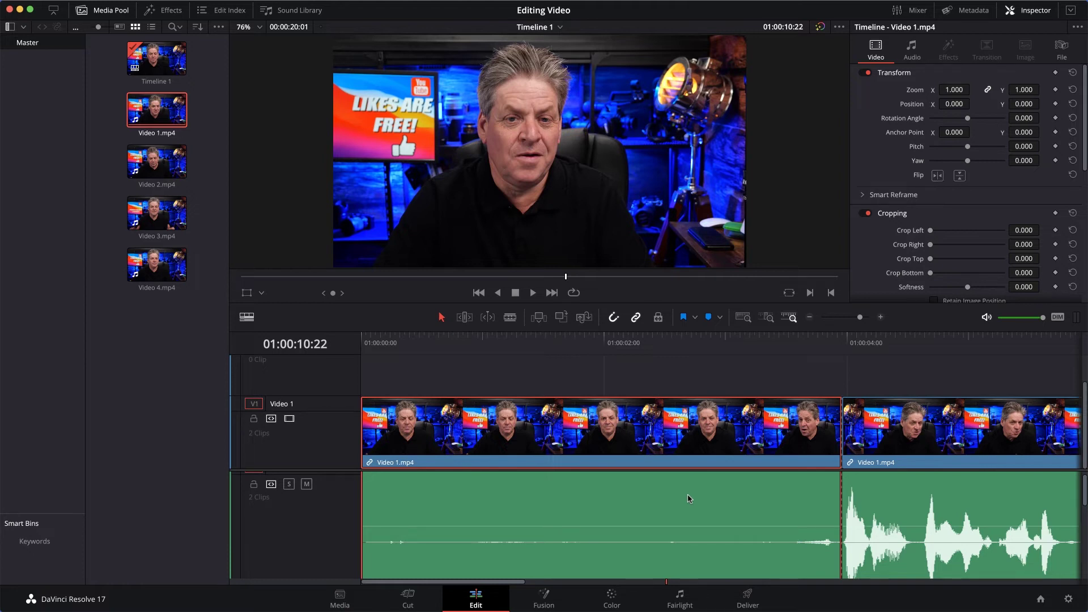
key("BackSpace")
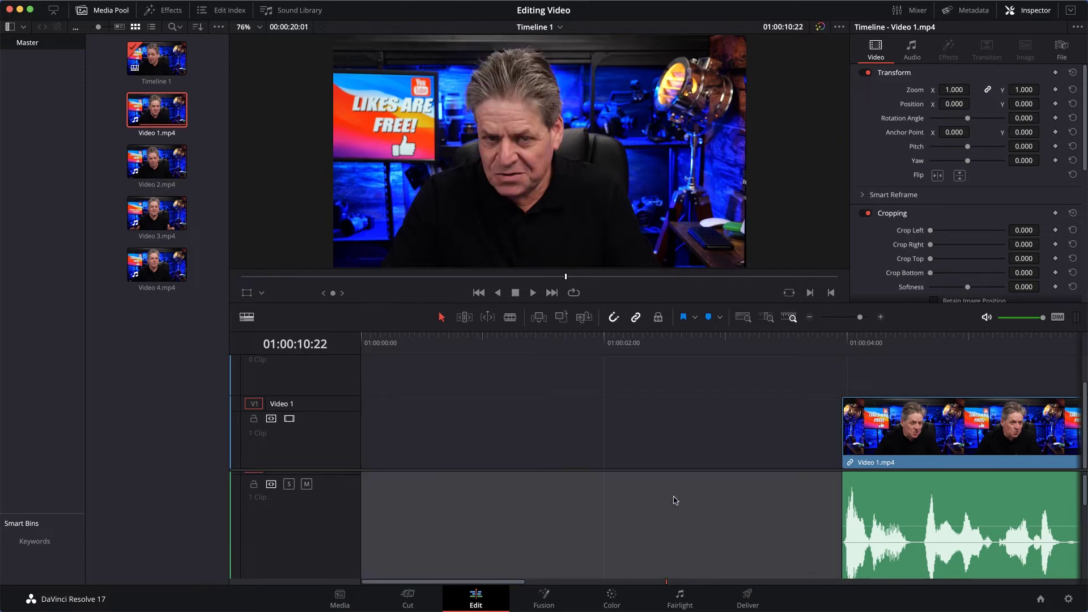
key("BackSpace")
left_click_drag(601, 583, 394, 584)
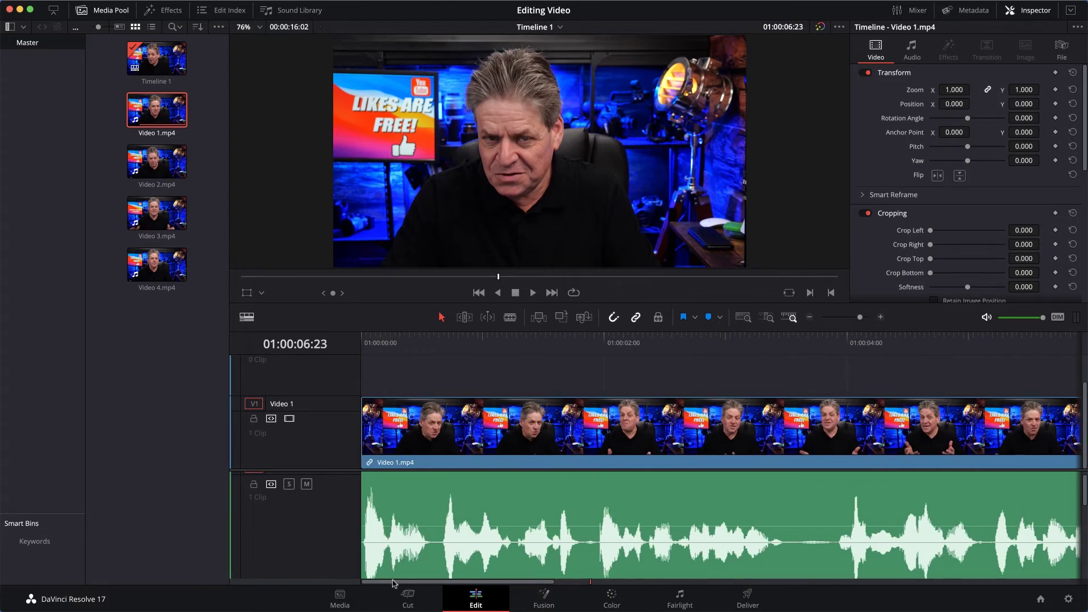
Play back the clip's ending and park the playhead at 01:00:11:19, where speech ends.
left_click_drag(408, 583, 729, 583)
left_click(555, 338)
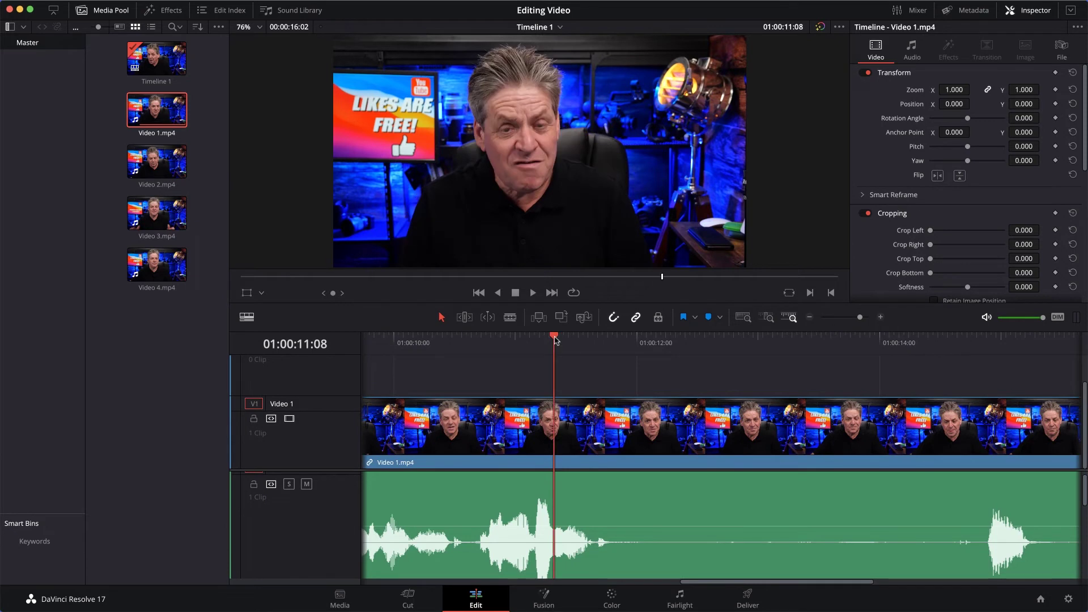
key("space")
key("space")
left_click(485, 338)
key("space")
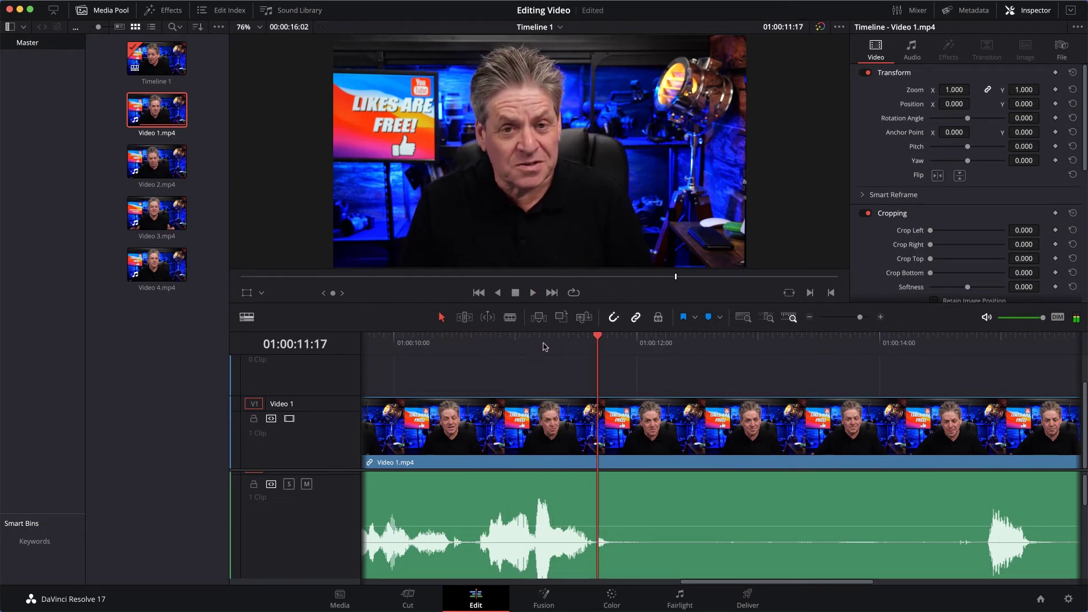
left_click_drag(598, 336, 608, 338)
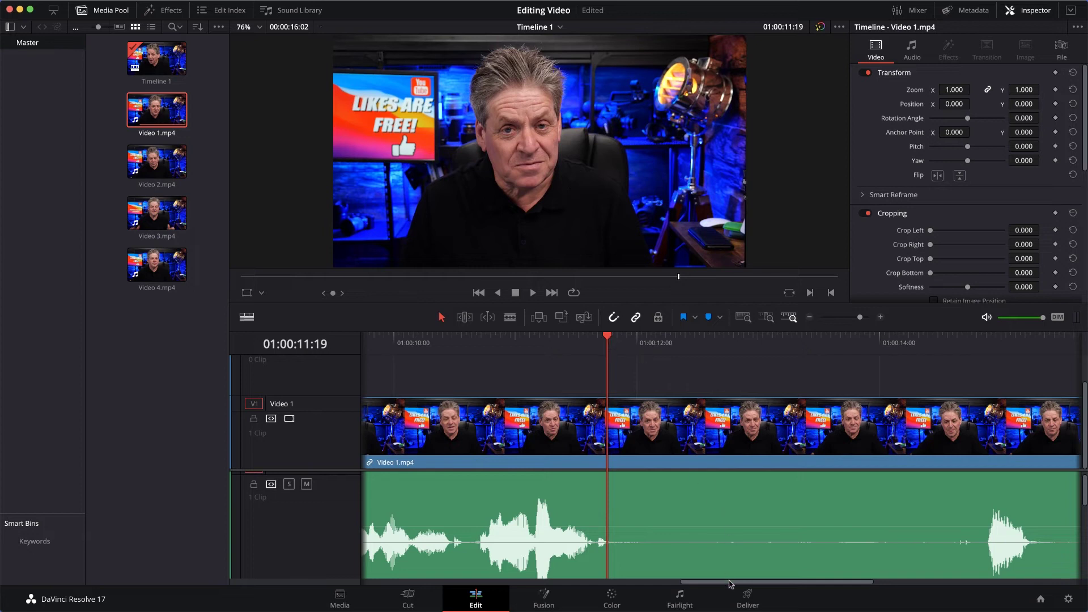
Trim Video 1.mp4's end edge back to the playhead at 01:00:11:19.
left_click_drag(730, 583, 768, 583)
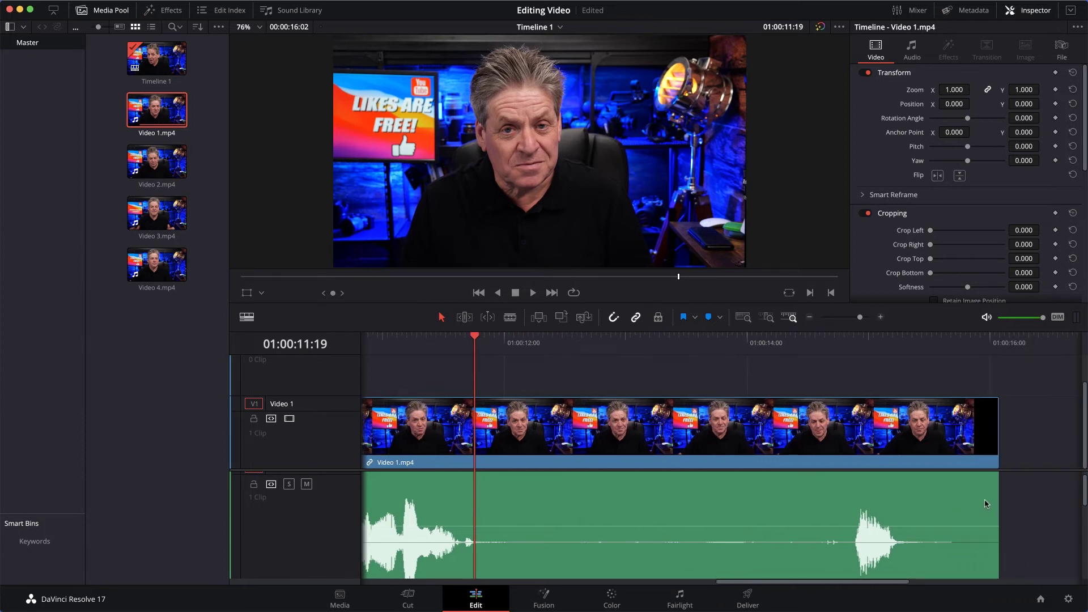
left_click(997, 489)
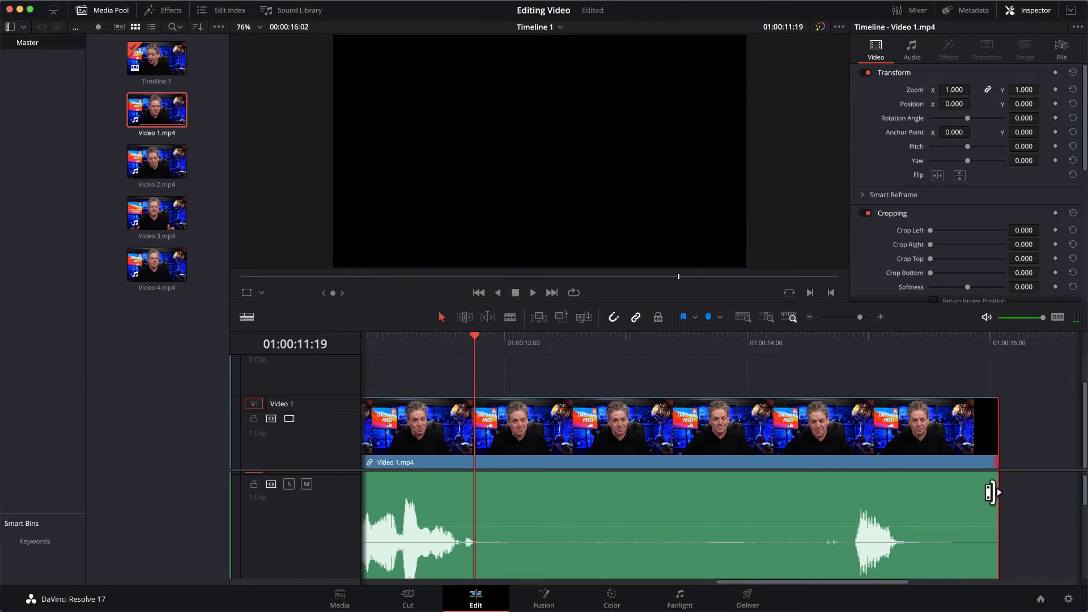
left_click_drag(991, 492, 476, 517)
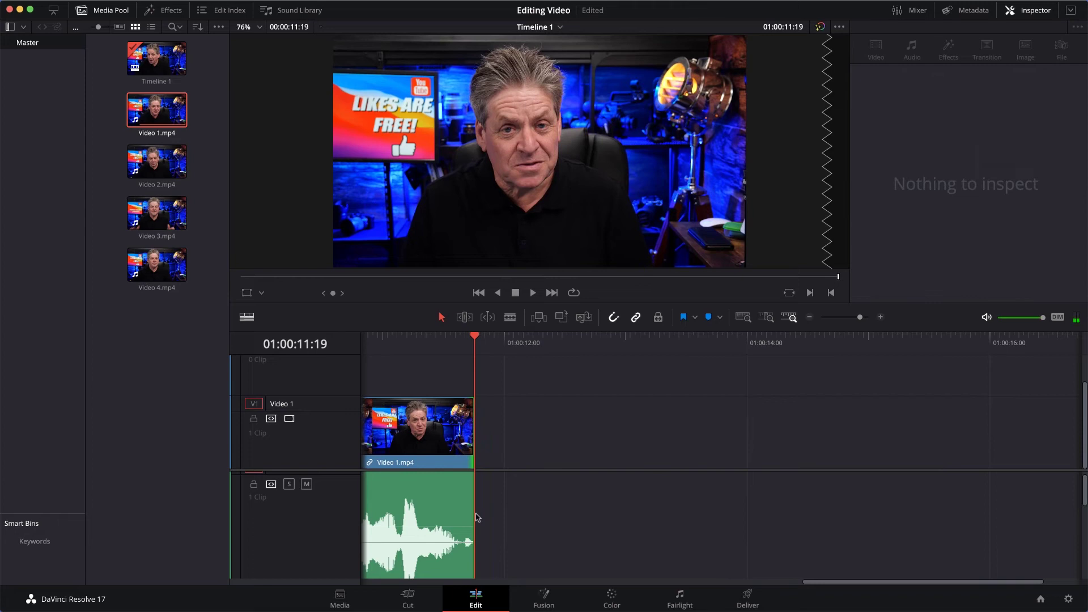
Add Video 2.mp4 after Video 1.mp4 and trim its silent start to where speech begins.
left_click_drag(157, 162, 476, 437)
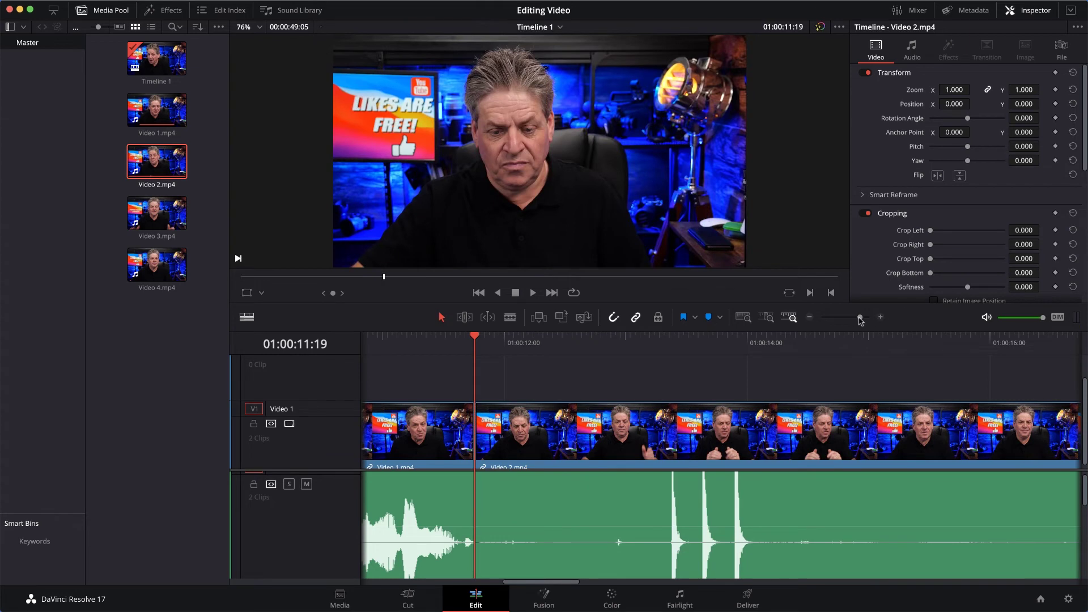
left_click_drag(860, 320, 855, 320)
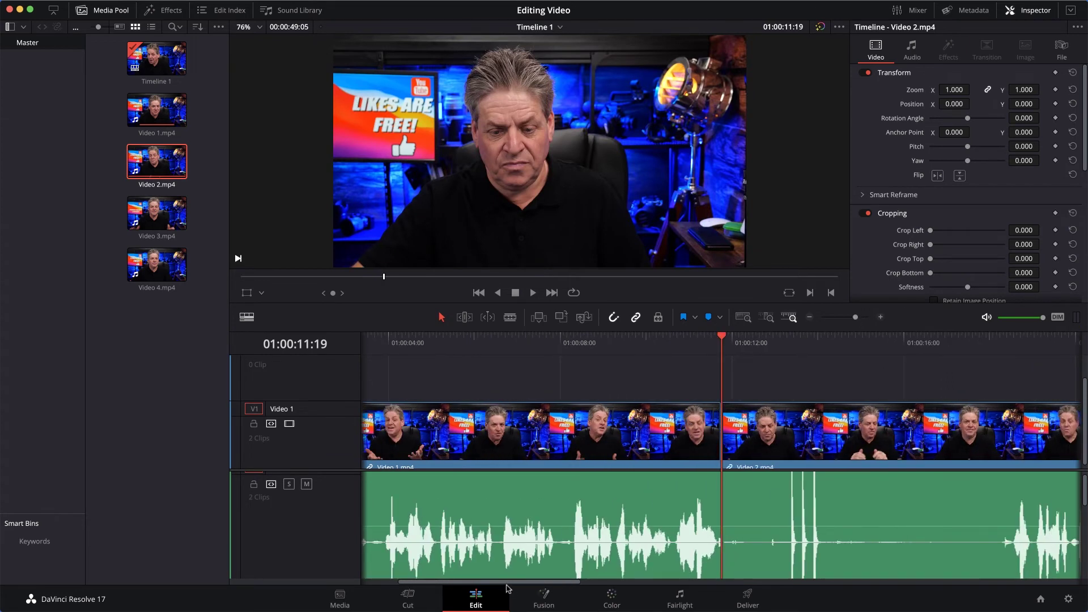
left_click_drag(505, 585, 602, 587)
left_click(626, 338)
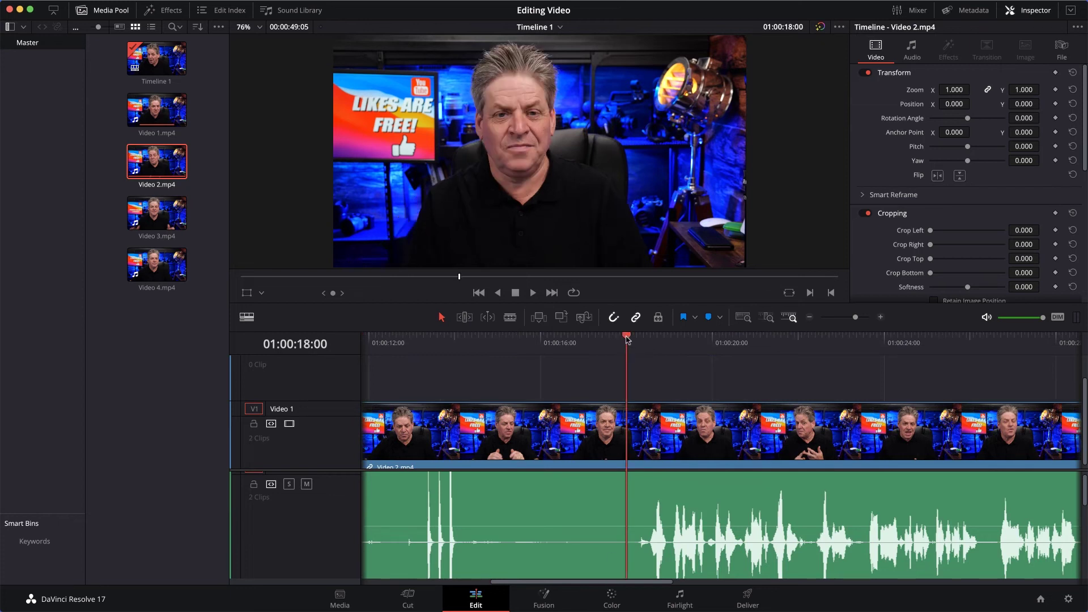
left_click_drag(626, 338, 649, 337)
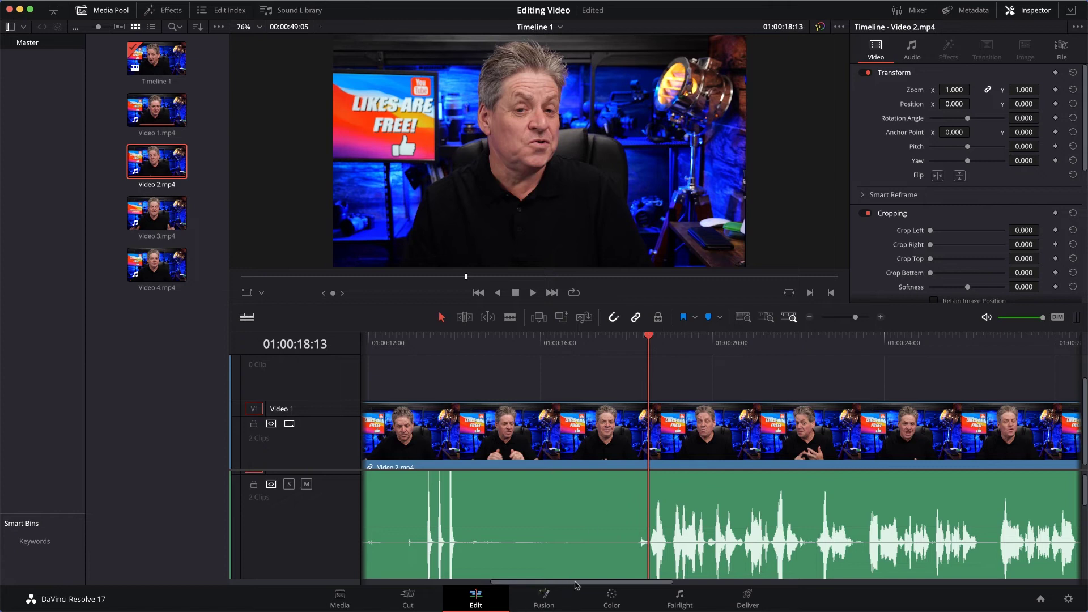
left_click_drag(576, 584, 546, 584)
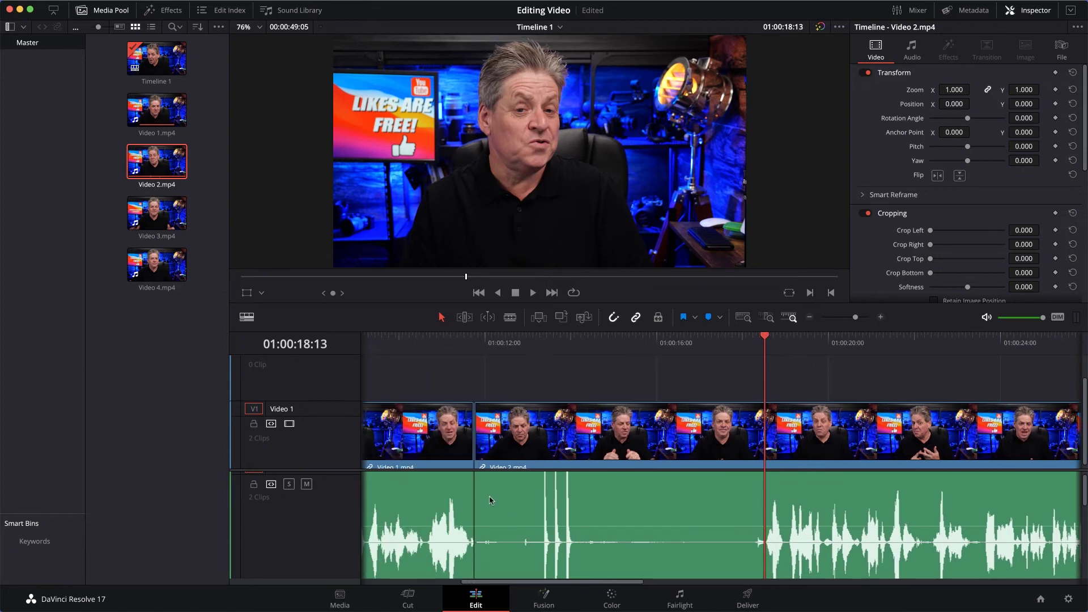
left_click_drag(476, 498, 766, 500)
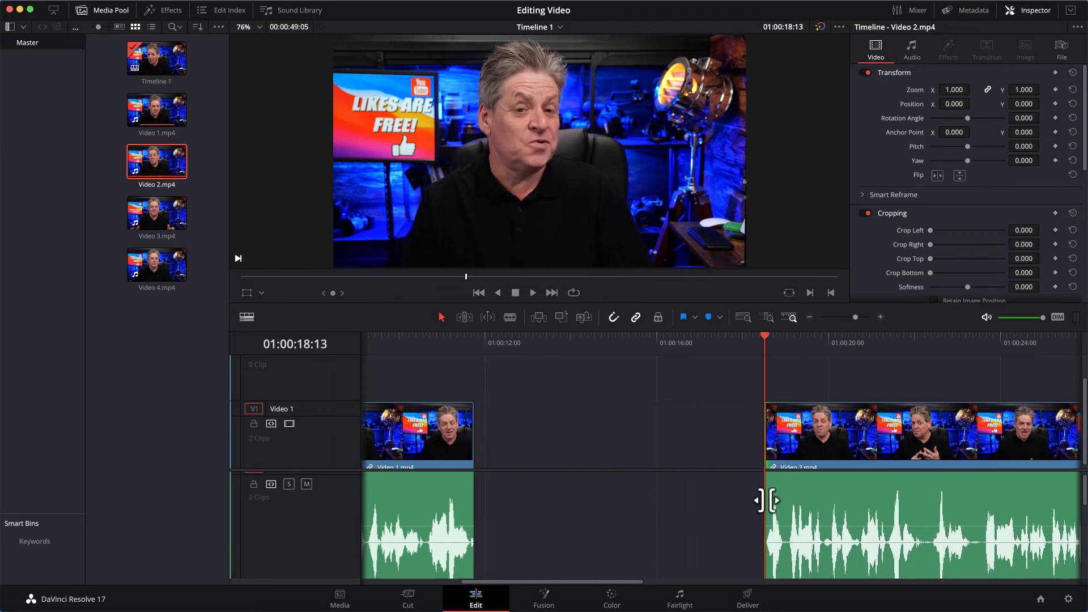
Toggle snapping, ripple-delete the gap, and trim about 3 seconds 16 frames off Video 2.mp4's end.
left_click(613, 320)
left_click(623, 451)
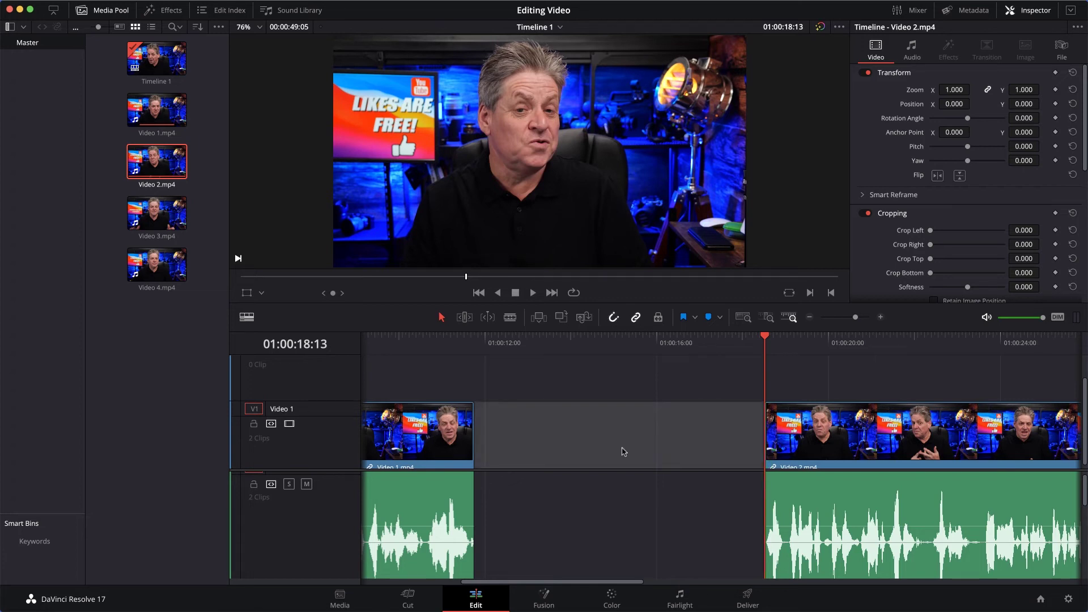
key("Delete")
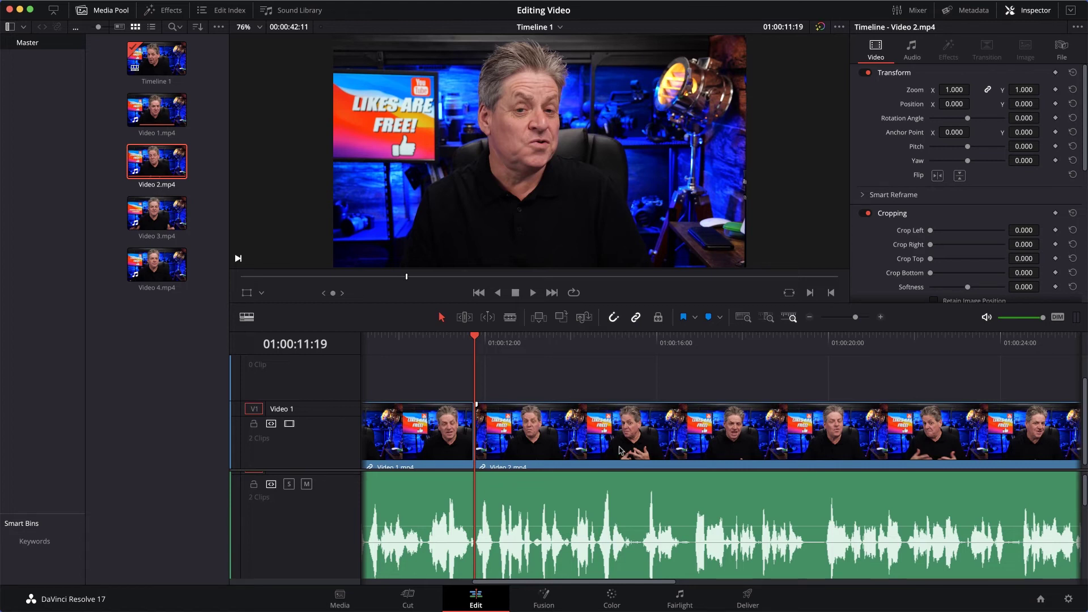
left_click_drag(643, 581, 884, 579)
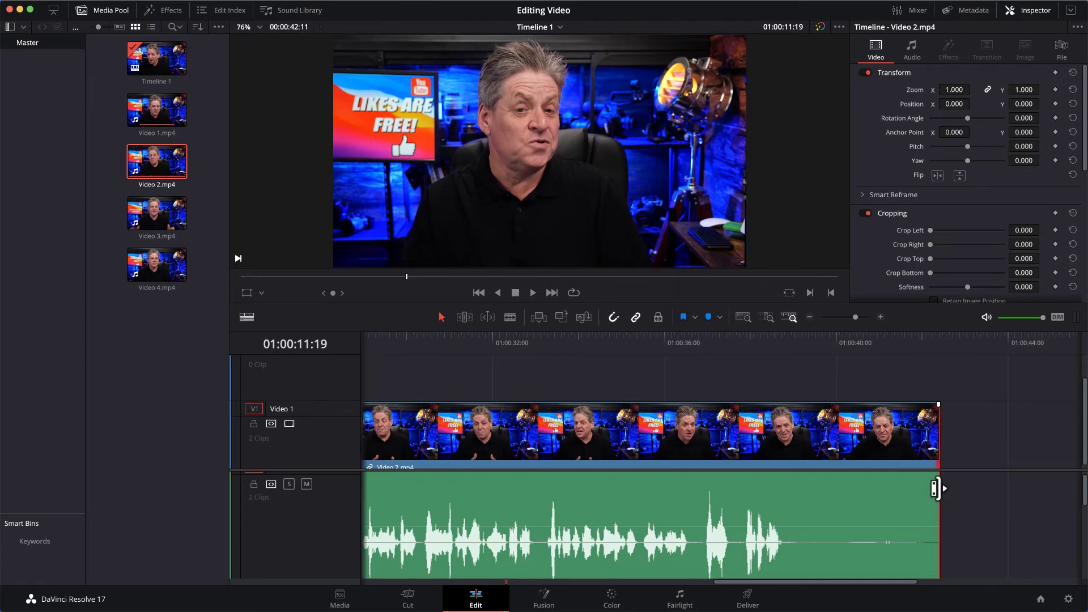
left_click_drag(936, 488, 780, 505)
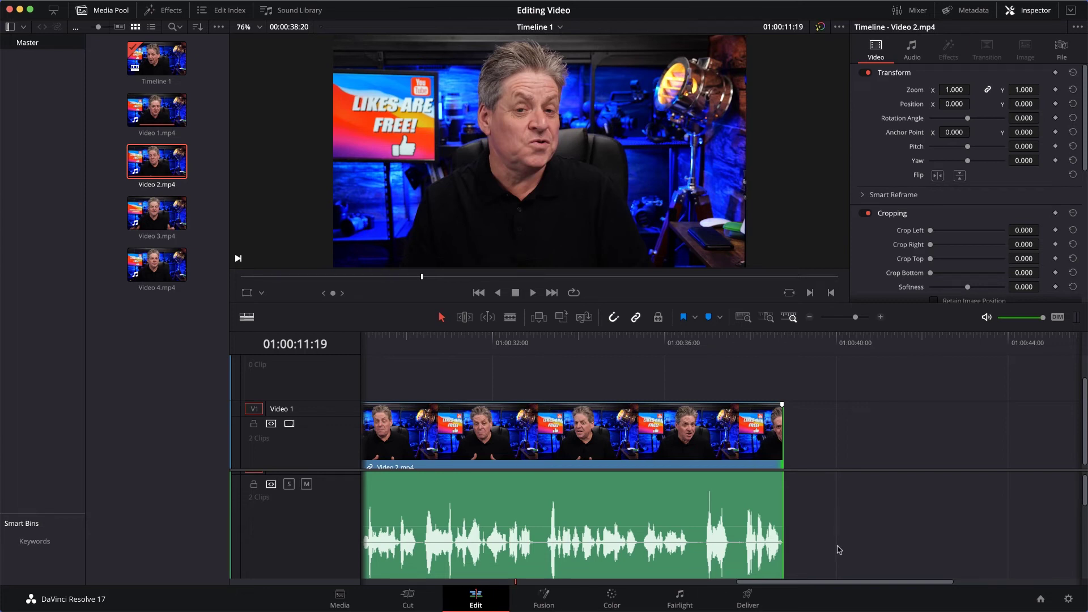
Blade Video 1.mp4 at 01:00:03:13 and 01:00:08:07.
left_click_drag(766, 583, 320, 562)
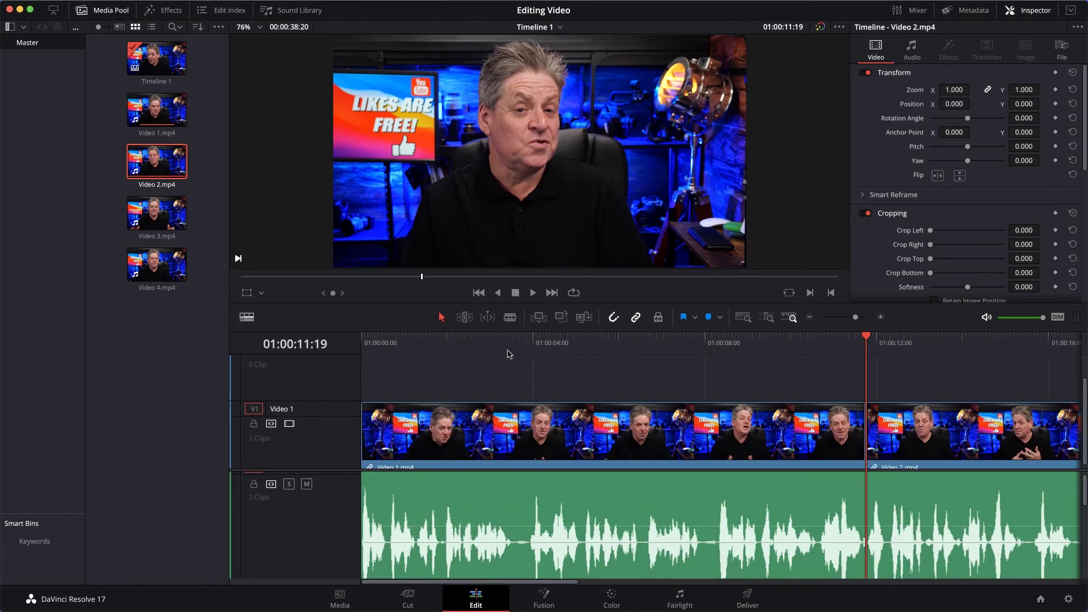
left_click_drag(504, 343, 510, 343)
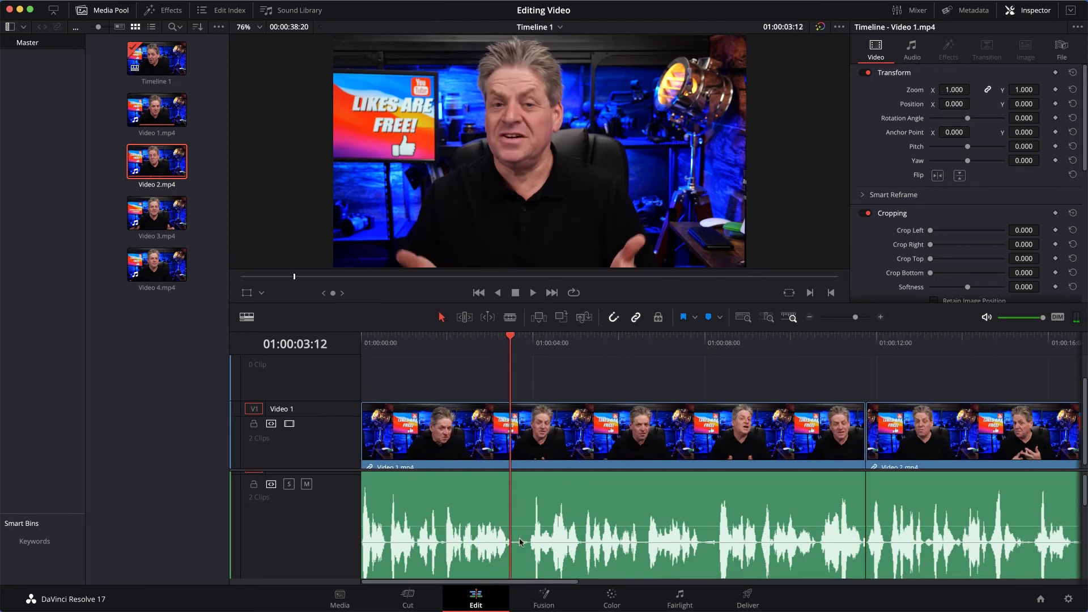
key("Left")
key("Left")
left_click(507, 319)
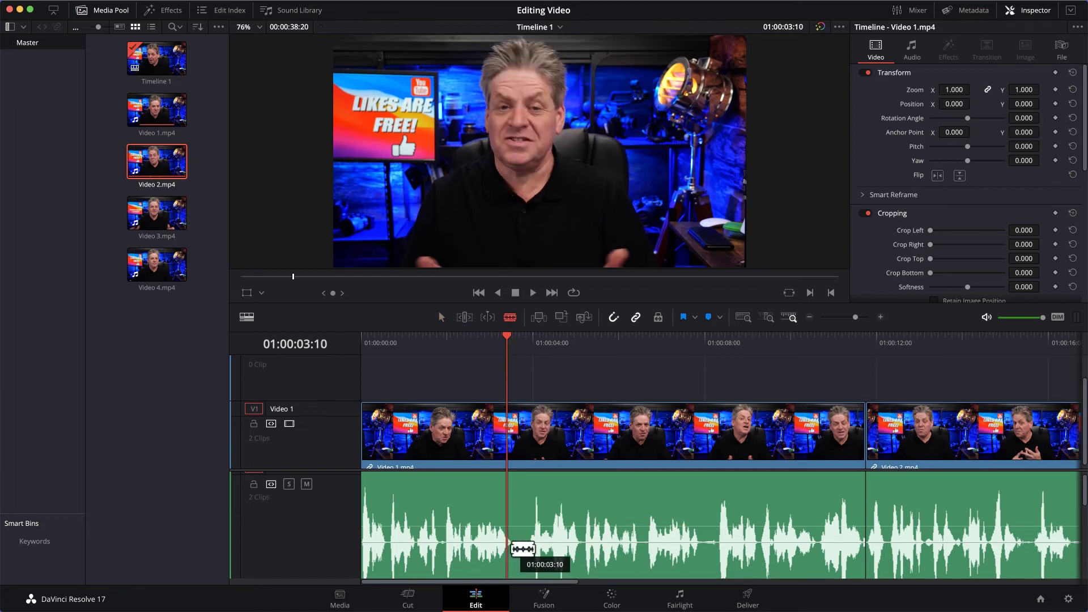
left_click_drag(507, 336, 512, 336)
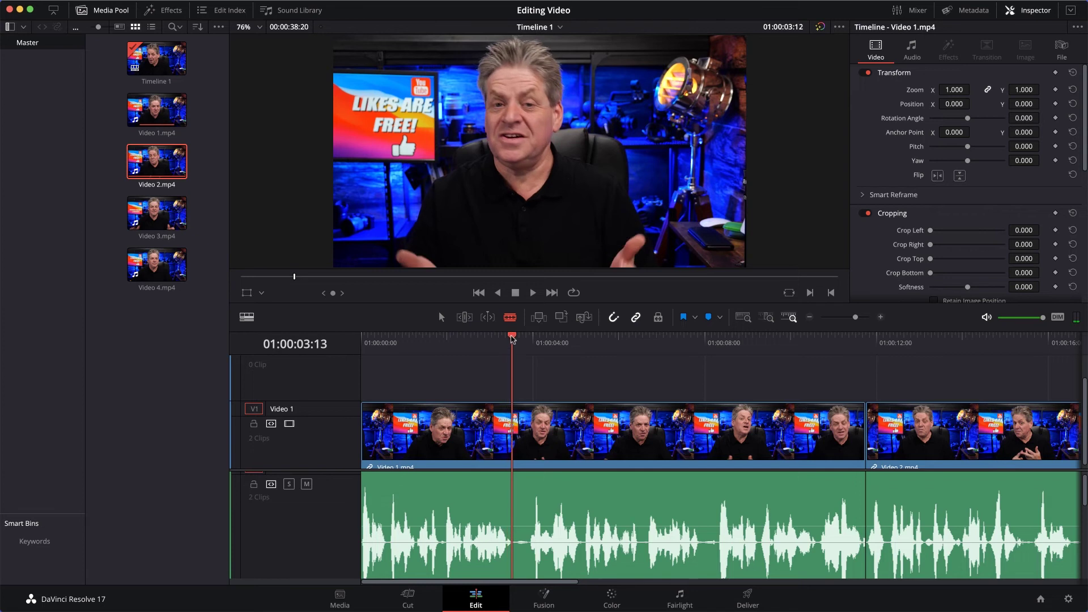
left_click(525, 520)
left_click_drag(516, 338, 718, 363)
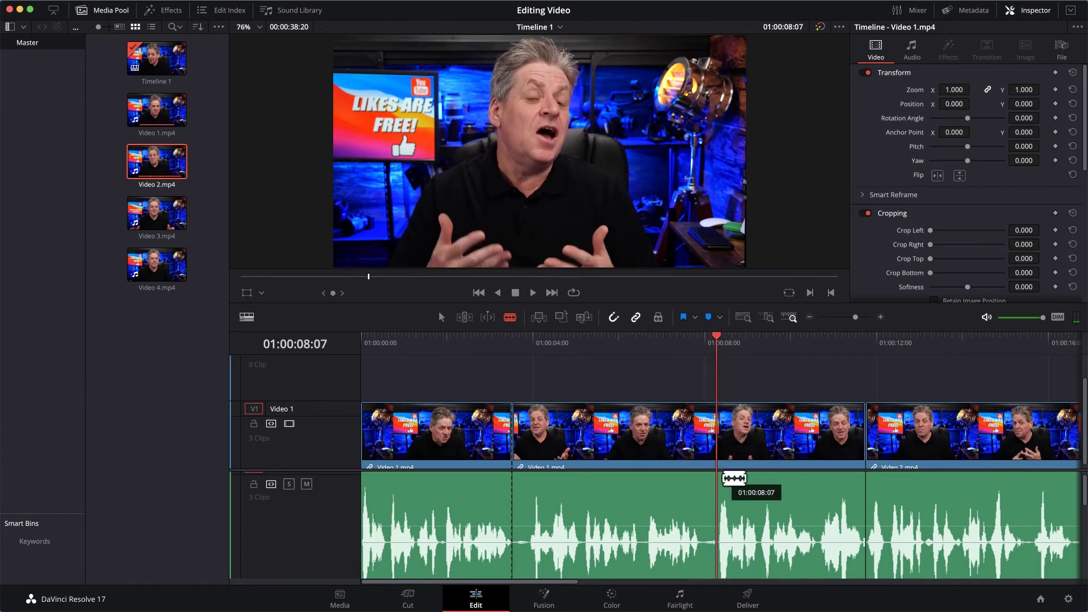
left_click(728, 480)
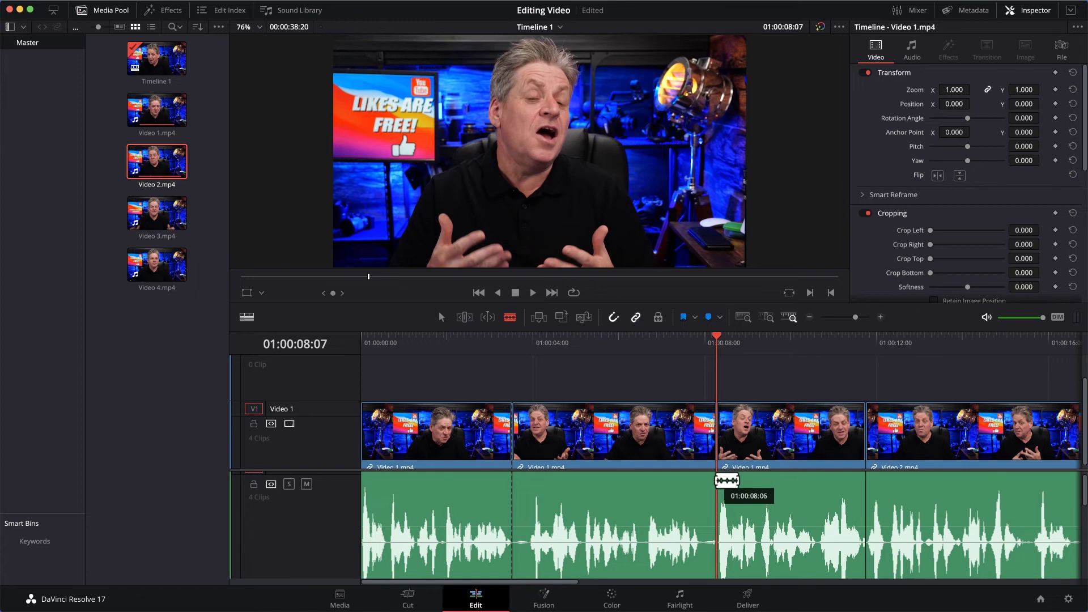
Delete the middle piece, close the leftover gap, and play back across the new cut.
key("a")
left_click(660, 434)
key("BackSpace")
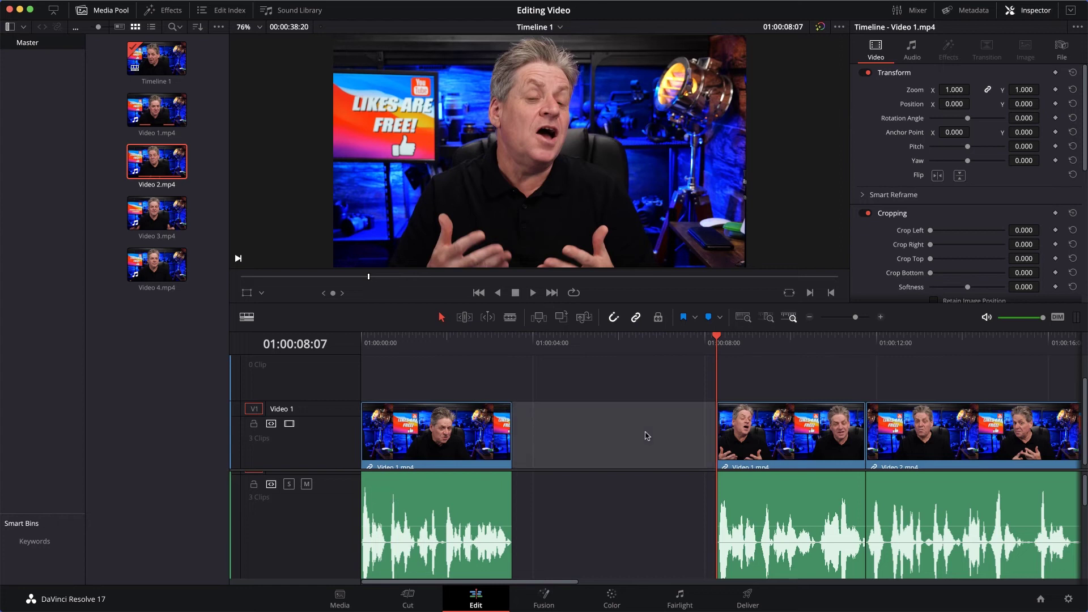
left_click(647, 435)
key("BackSpace")
left_click_drag(559, 338, 486, 338)
key("space")
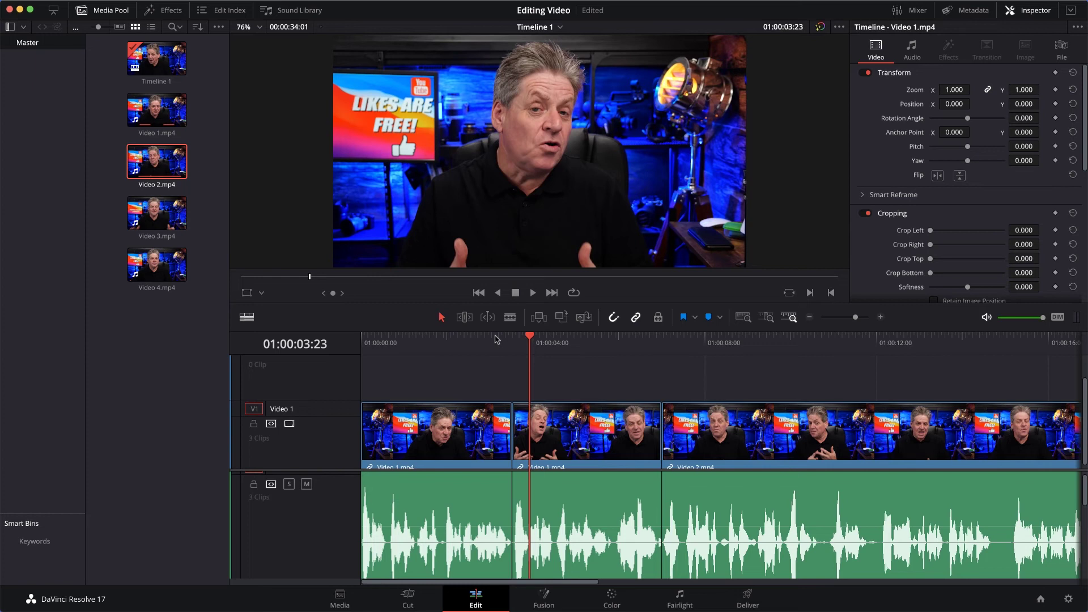
Play back the edit from just before the cut to review it.
left_click(495, 338)
key("space")
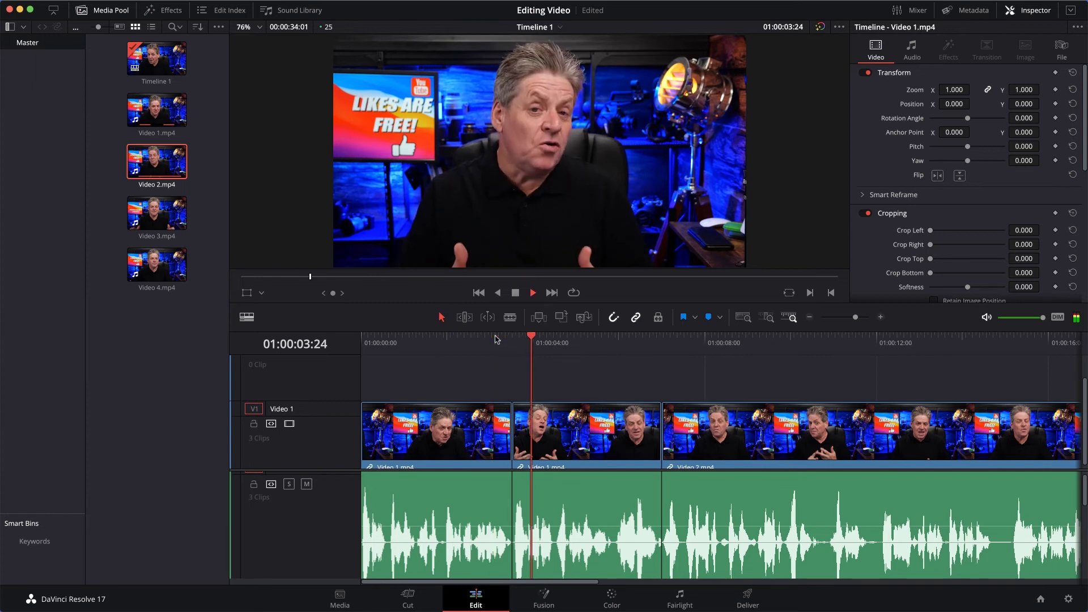
key("space")
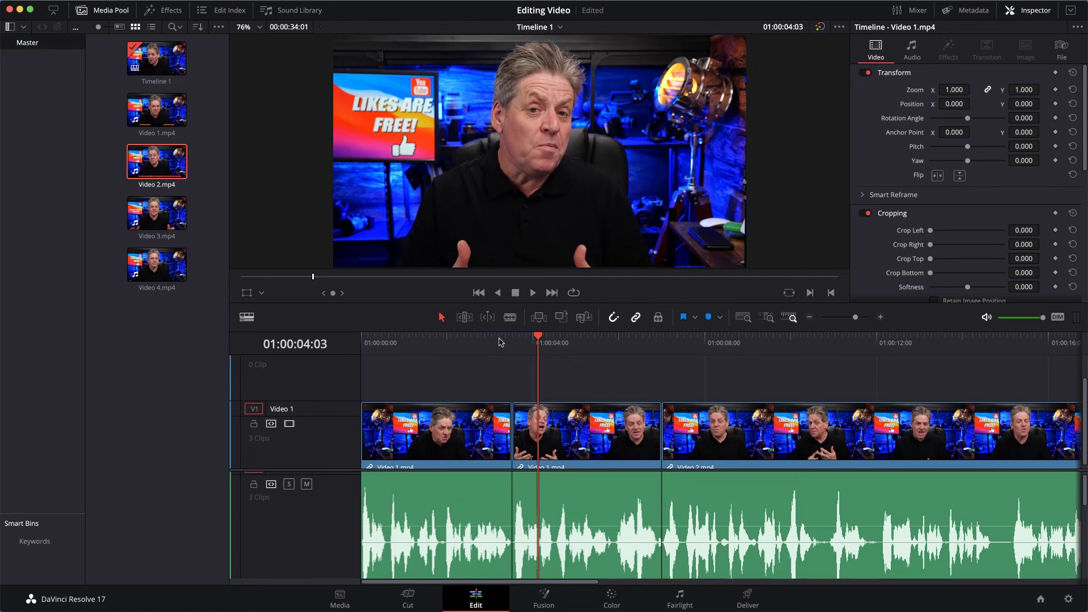
Set Video 2.mp4's Inspector Zoom to 1.300 and Position to X 89, Y -159.
left_click(666, 416)
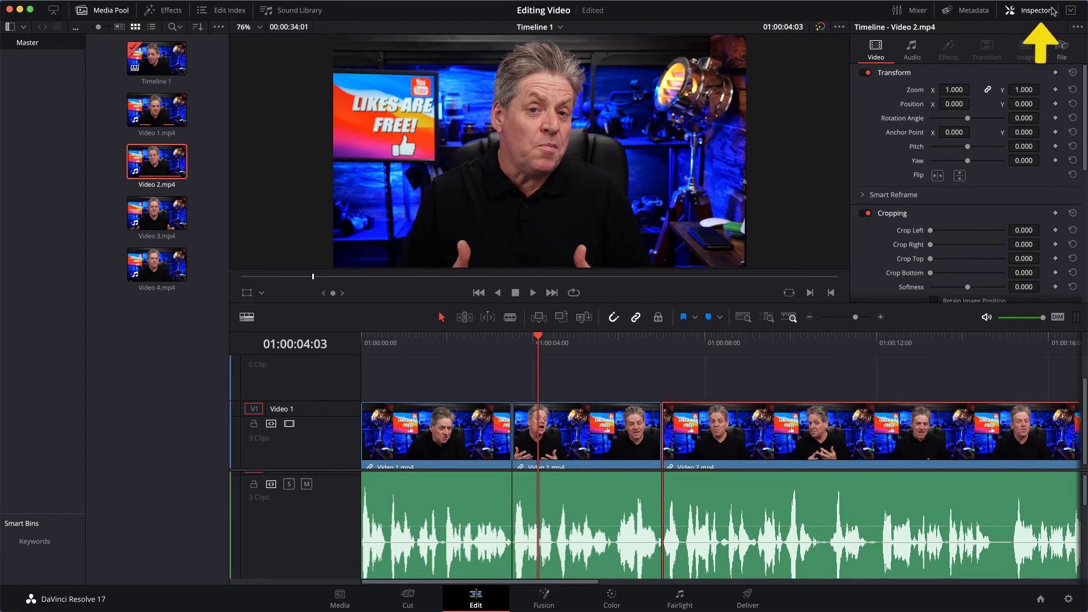
left_click(1030, 10)
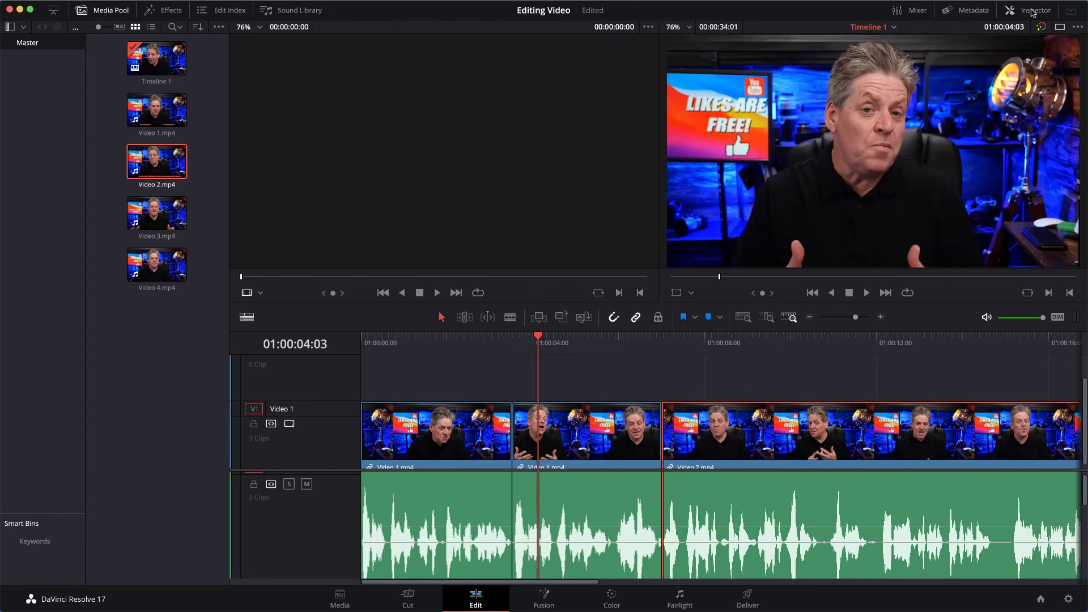
left_click(1032, 10)
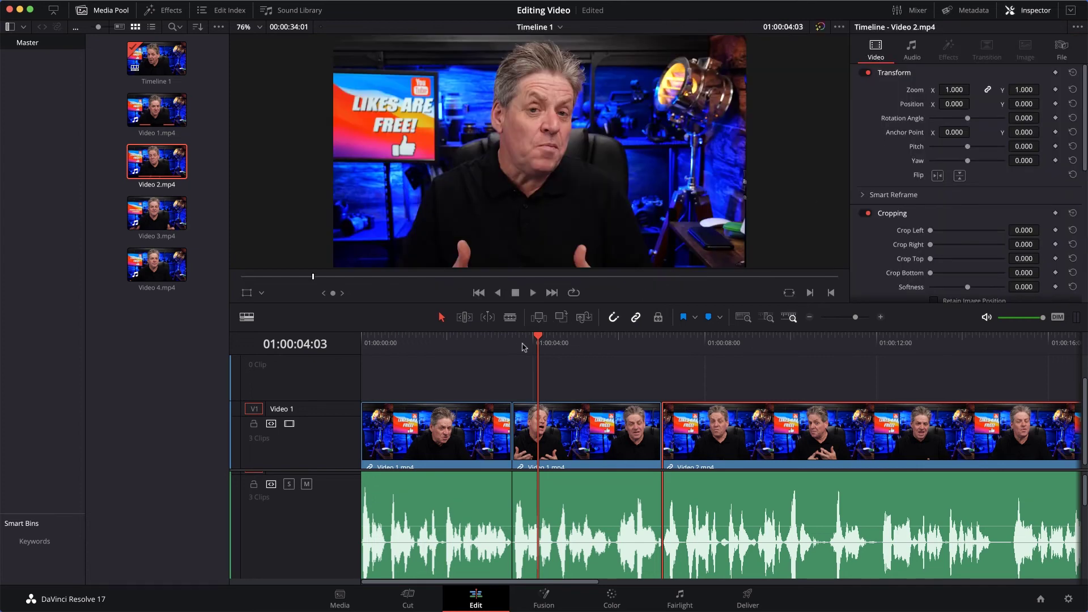
left_click_drag(538, 338, 690, 337)
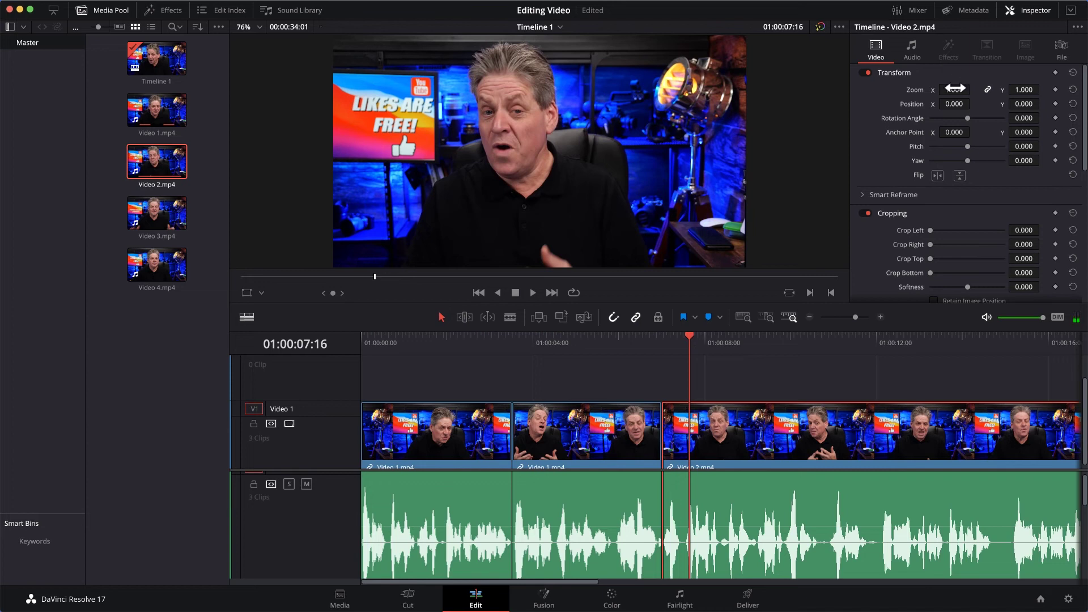
left_click_drag(960, 89, 973, 89)
left_click_drag(1032, 105, 1043, 103)
left_click_drag(972, 103, 973, 103)
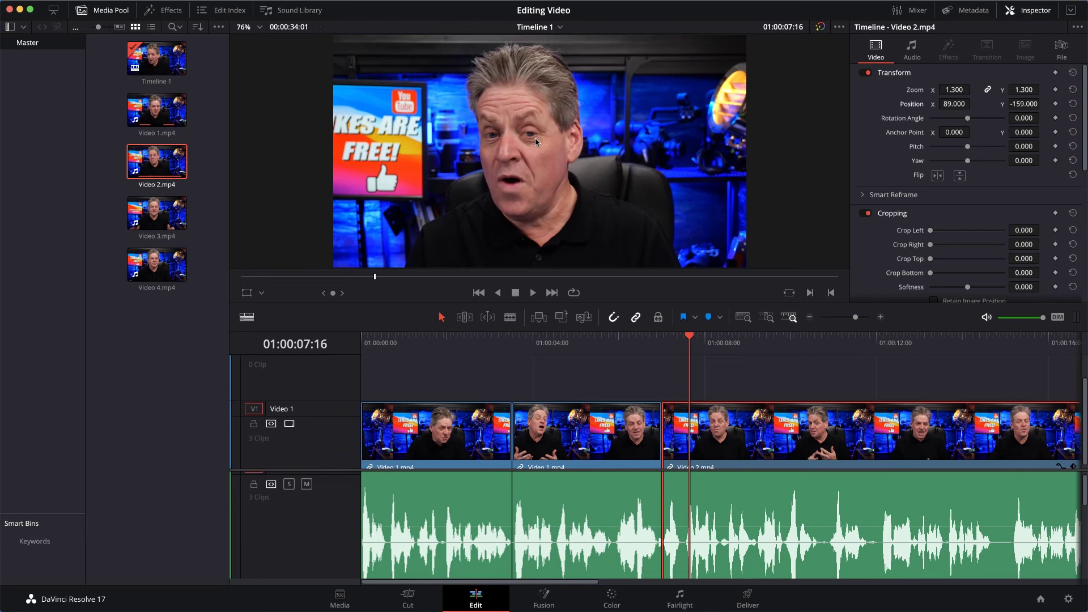
left_click(605, 340)
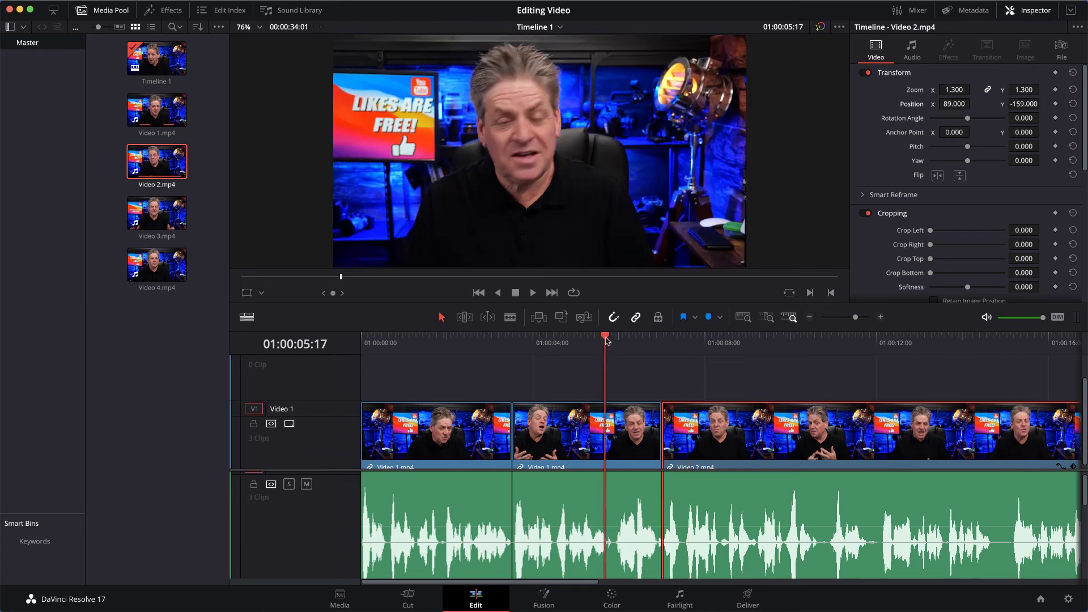
key("space")
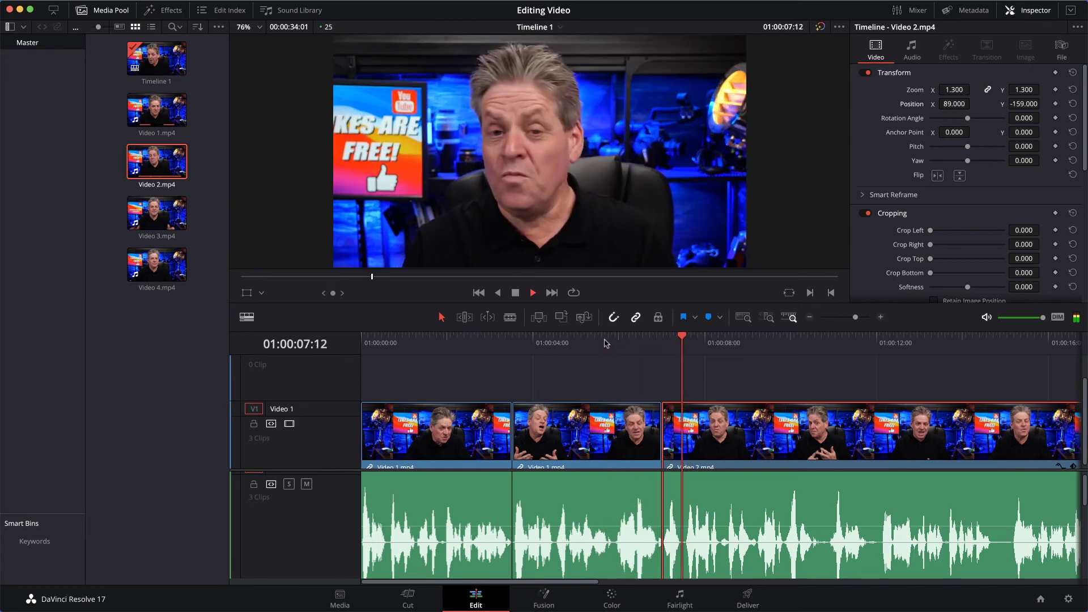
key("space")
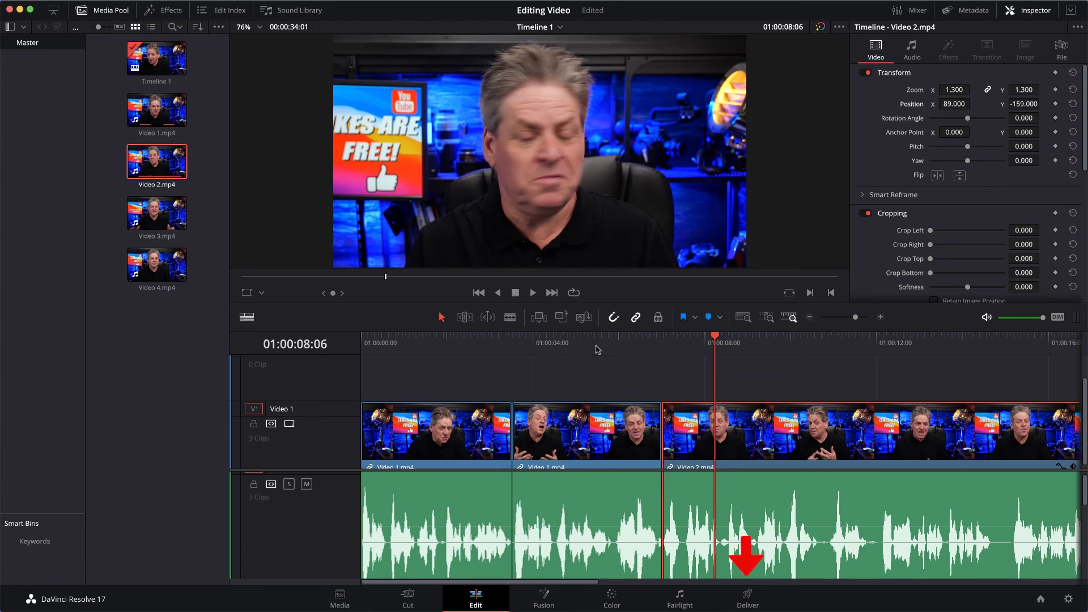
On the Deliver page, pick YouTube 1080p, name the file 'Video Finished', and save to Movies.
left_click(747, 598)
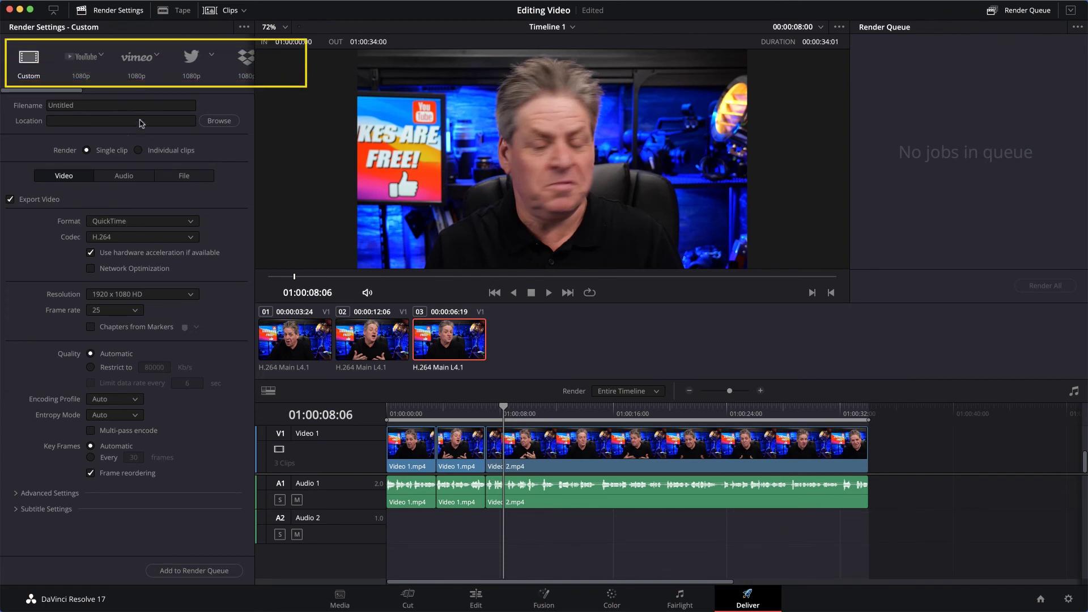
left_click(85, 57)
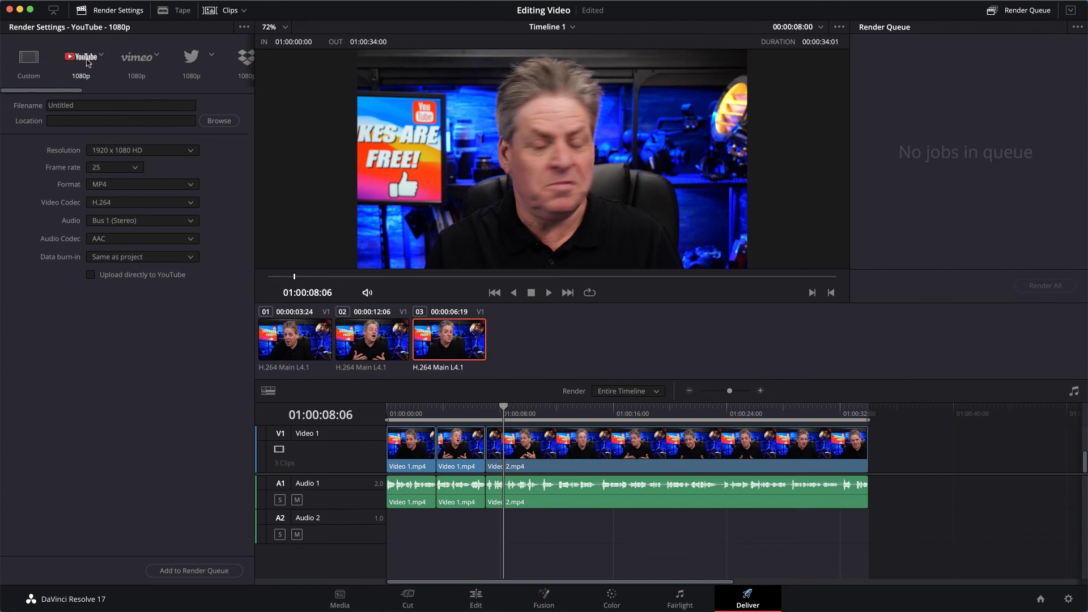
double_click(94, 106)
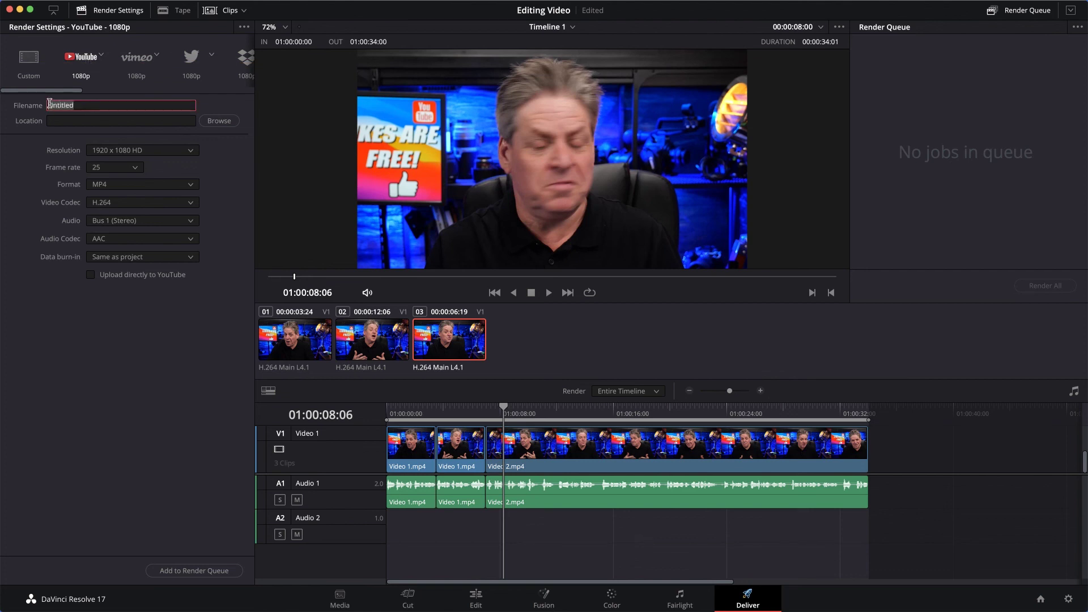
type("Video Finished")
left_click(219, 121)
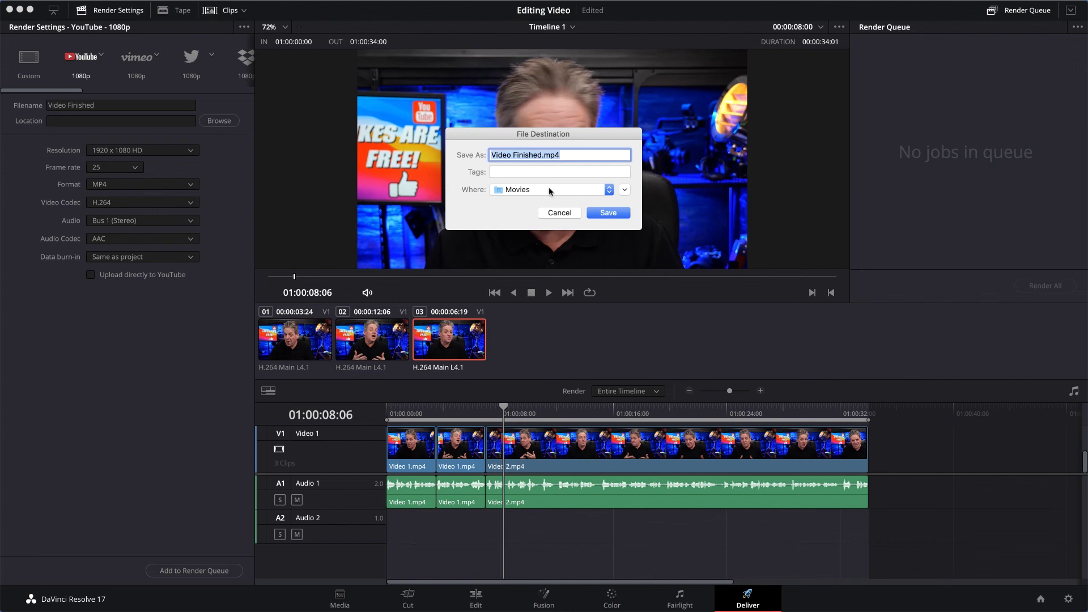
left_click(614, 215)
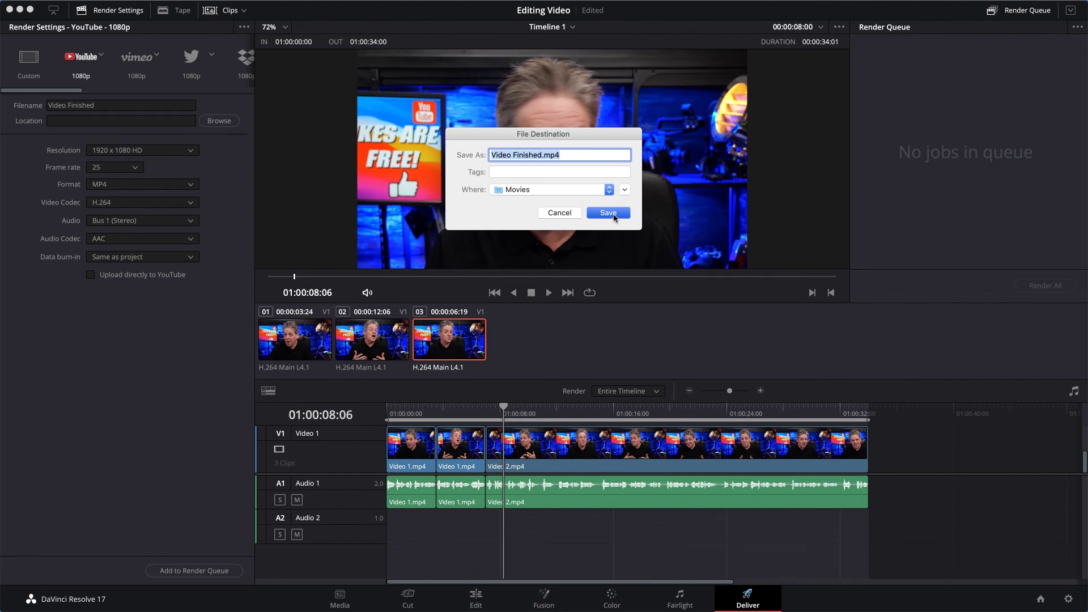
Add the Video Finished job to the render queue and start Render All.
left_click(191, 572)
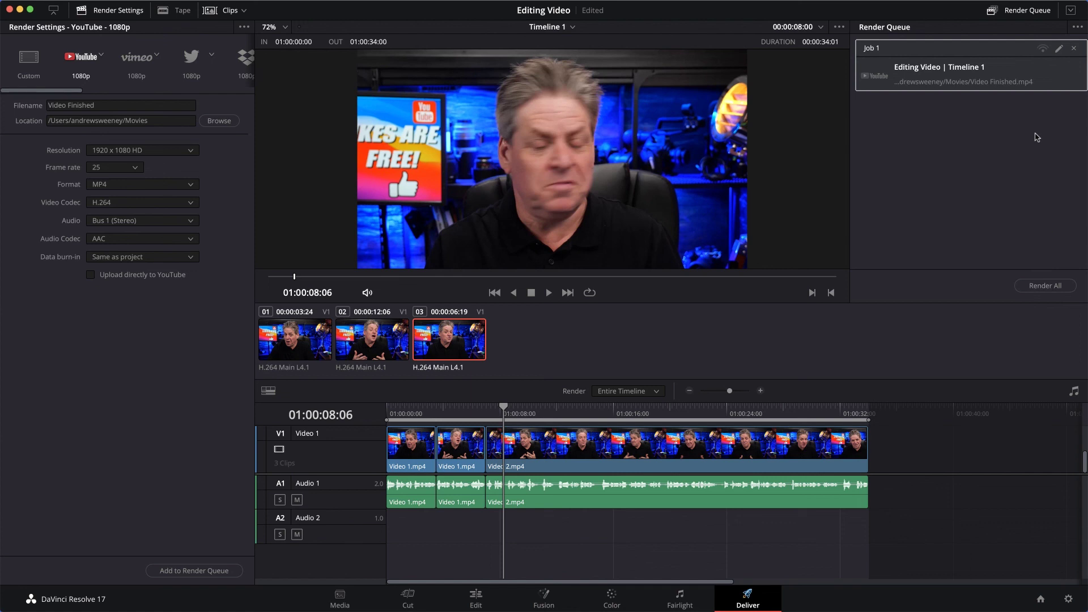
left_click(1050, 286)
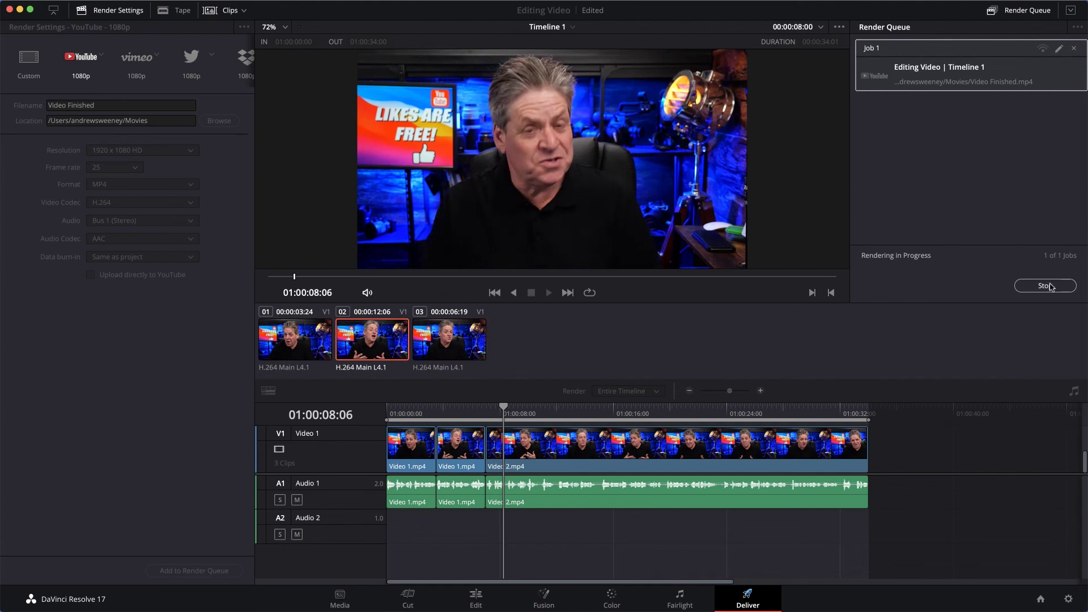